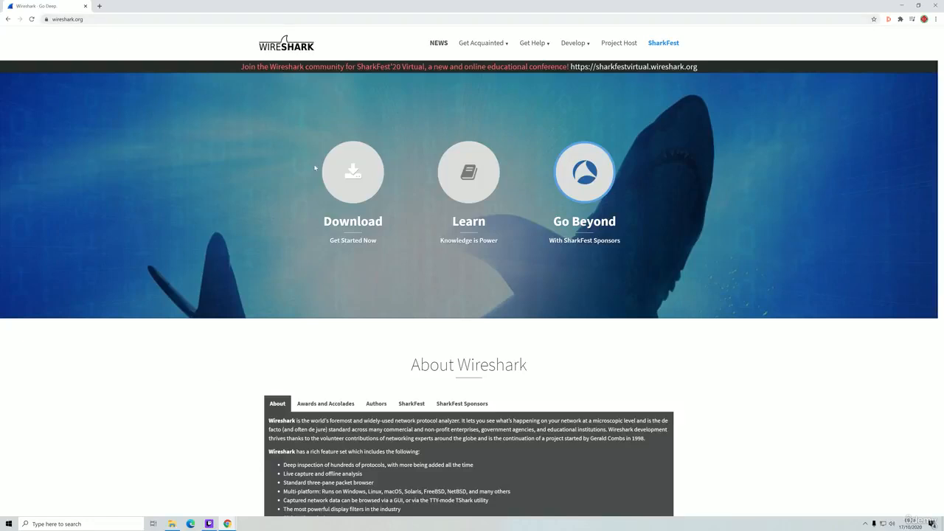
- Jump to the Wireshark download section on wireshark.org
left_click(360, 174)
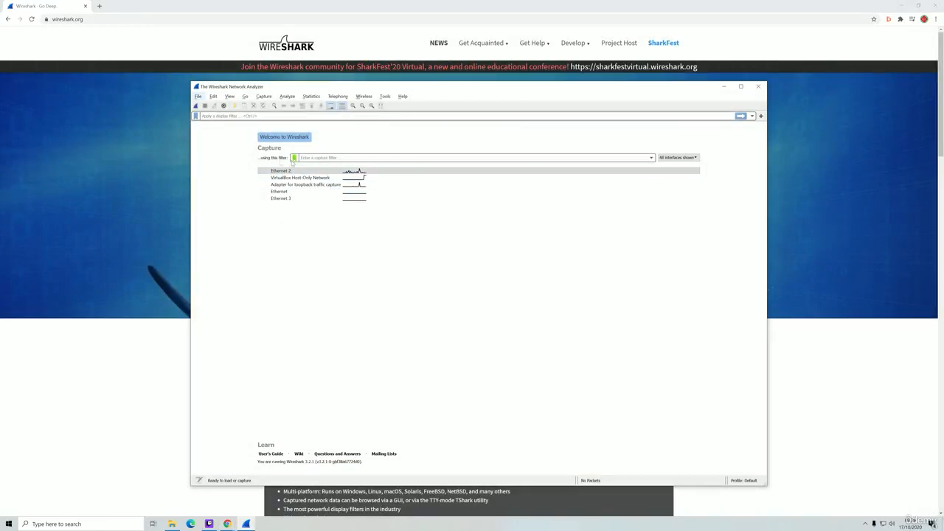
- Select the Ethernet 2 interface in Wireshark's Capture list
left_click(279, 173)
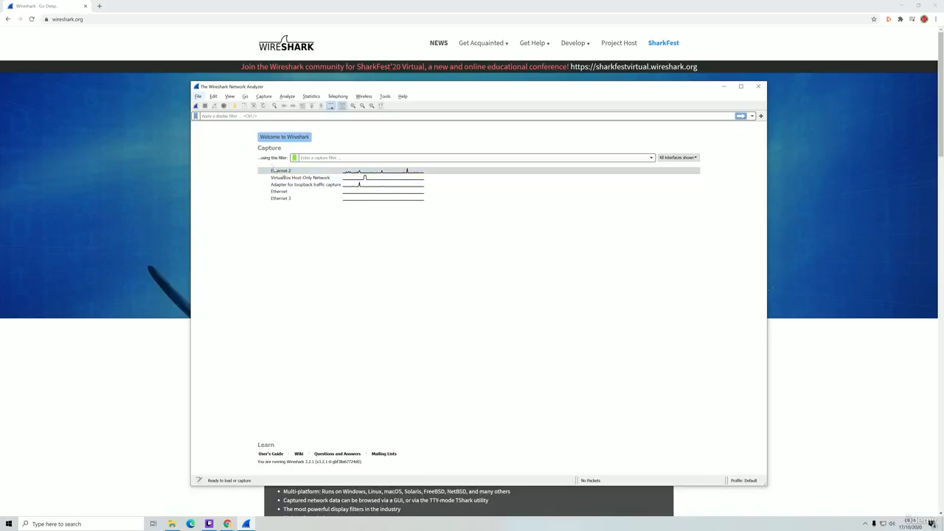
- Run a live capture on Ethernet 2 and stop it at 1689 packets
double_click(285, 172)
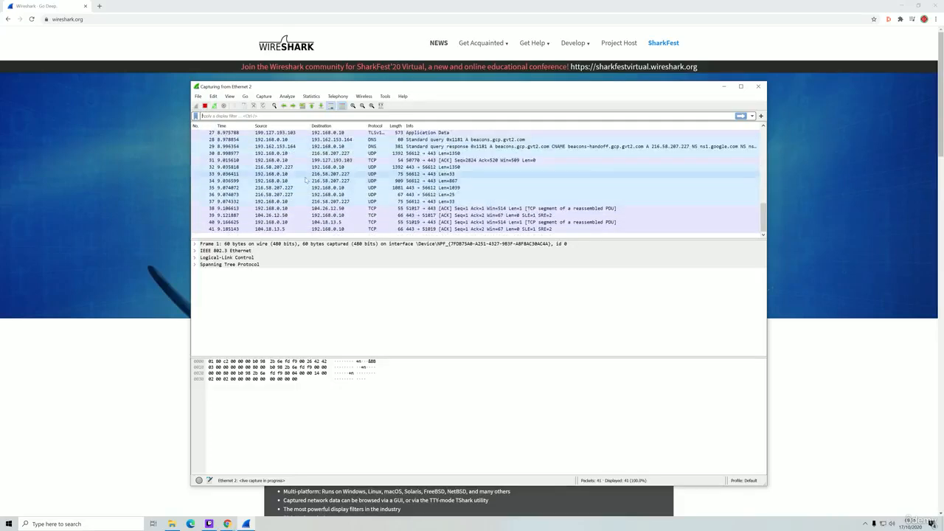
left_click(206, 106)
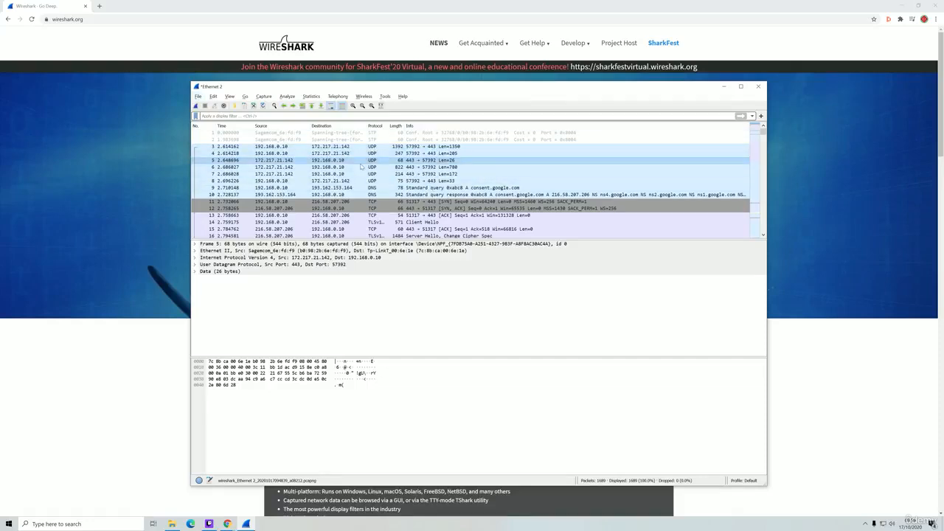
scroll(363, 162, "down", 14)
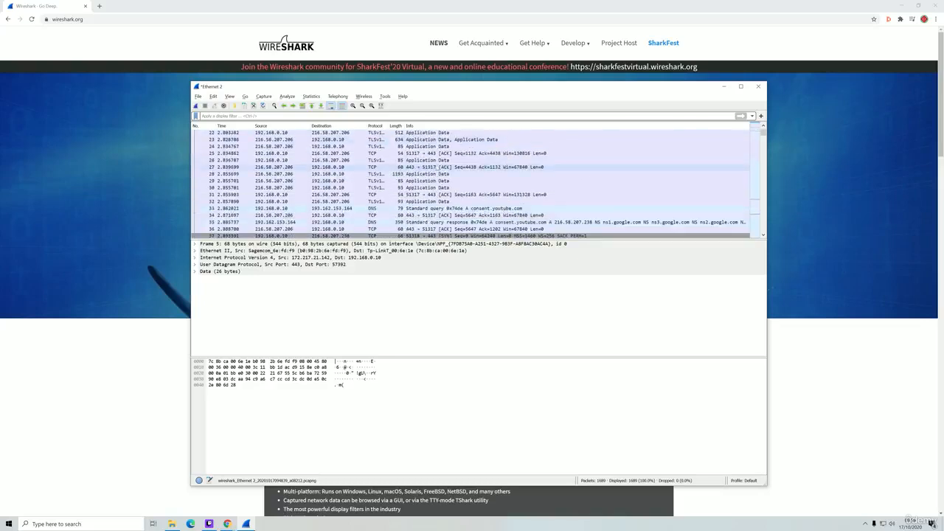
scroll(366, 152, "down", 20)
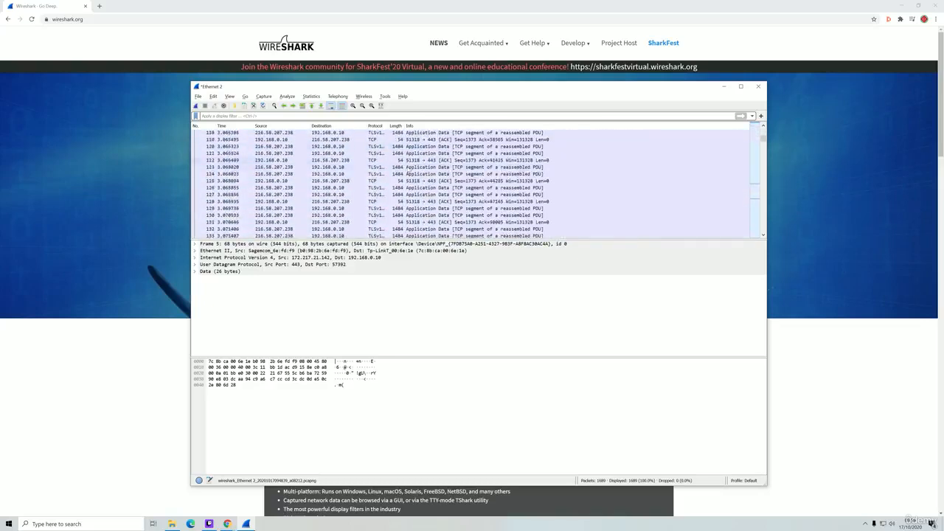
scroll(429, 167, "down", 14)
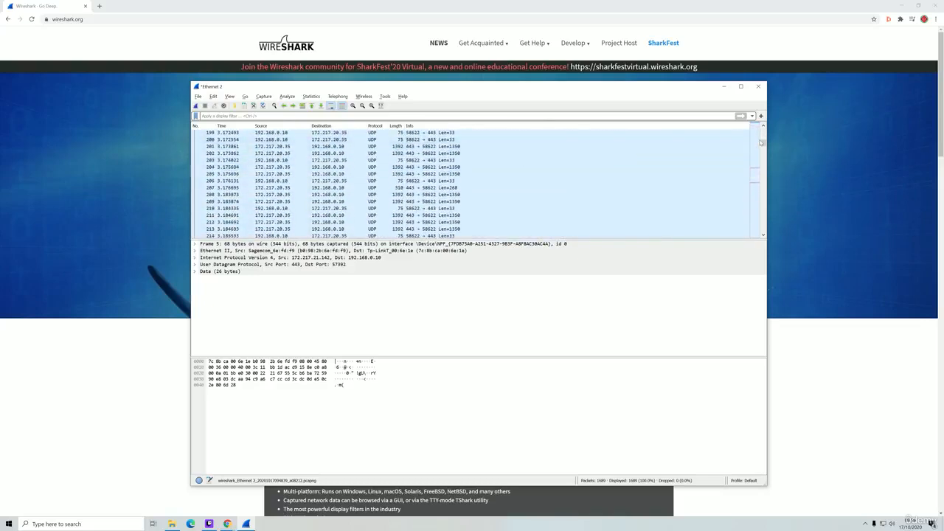
left_click_drag(765, 144, 764, 129)
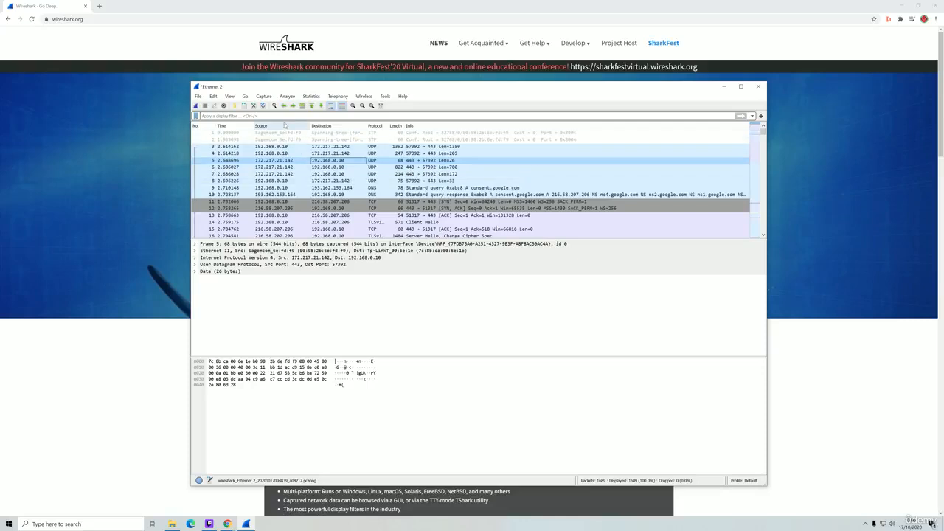
left_click(234, 116)
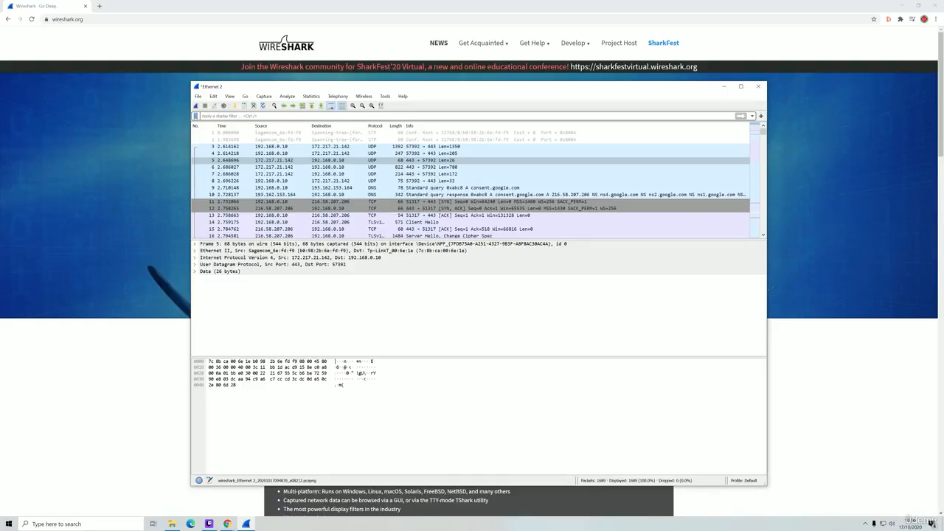
- Apply the tcp display filter and scroll through the matching packets
type("tcp")
key("Return")
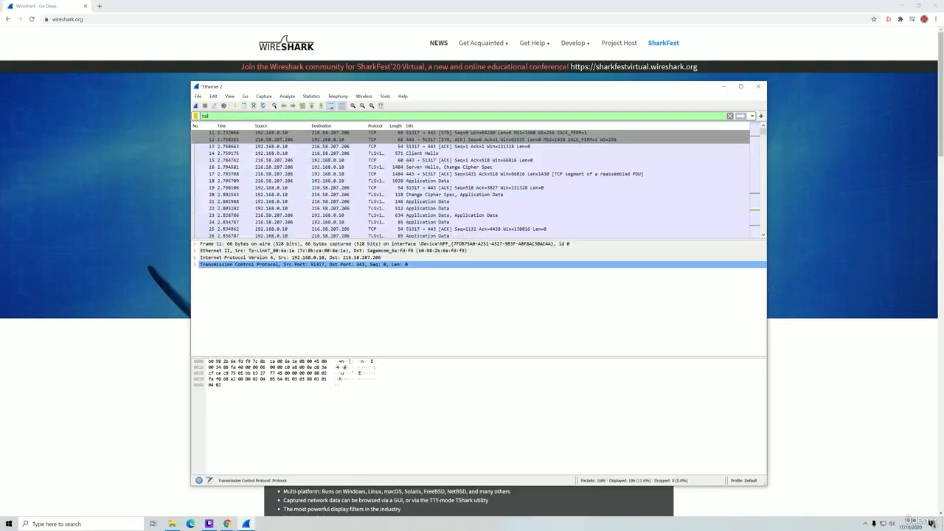
scroll(380, 170, "down", 5)
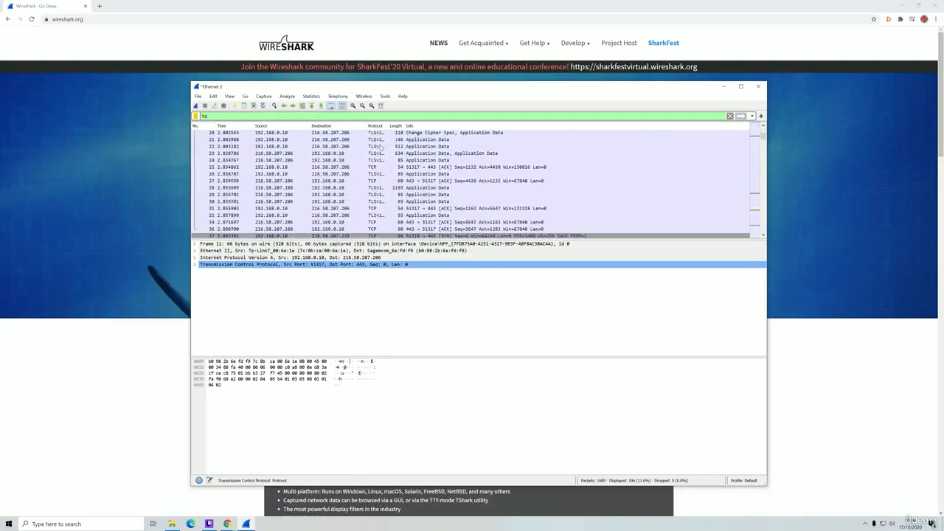
scroll(378, 200, "down", 3)
- Switch the display filter to udp, then clear the filter text
left_click(218, 116)
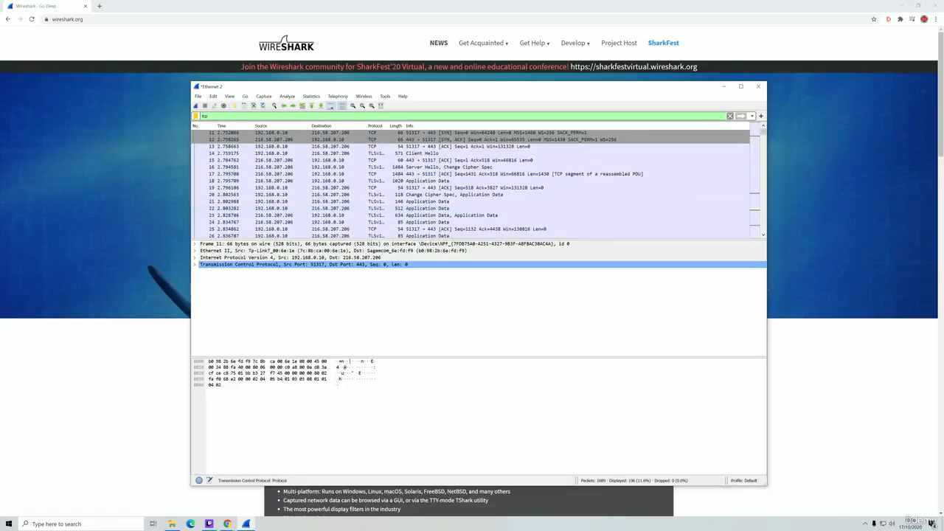
key("BackSpace")
key("BackSpace")
key("BackSpace")
type("udp")
key("Return")
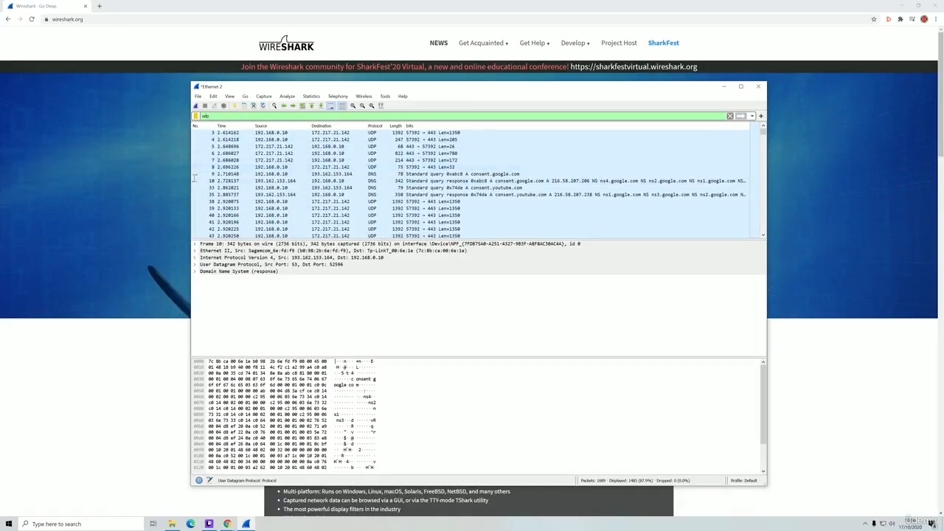
key("BackSpace")
key("BackSpace")
key("BackSpace")
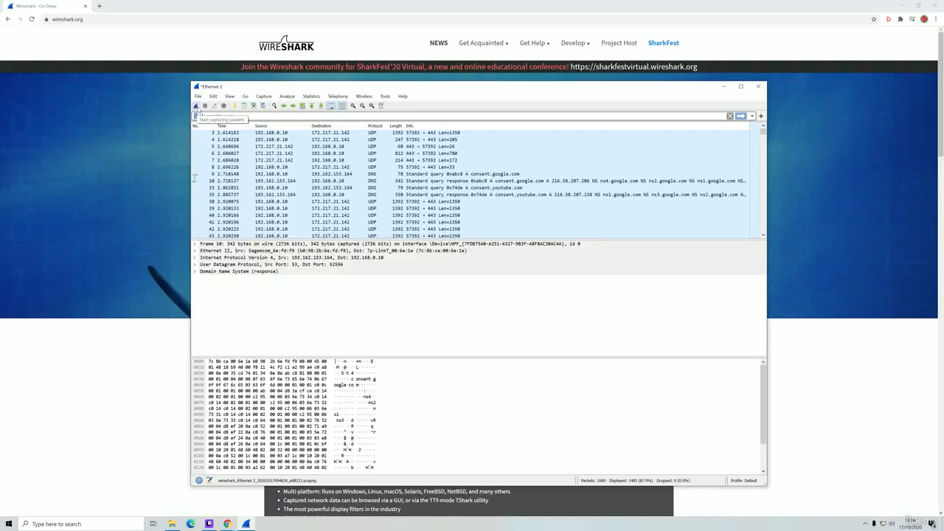
- Start a fresh capture without saving, then load youtube.com in a Chrome Incognito window
left_click(197, 107)
left_click(483, 273)
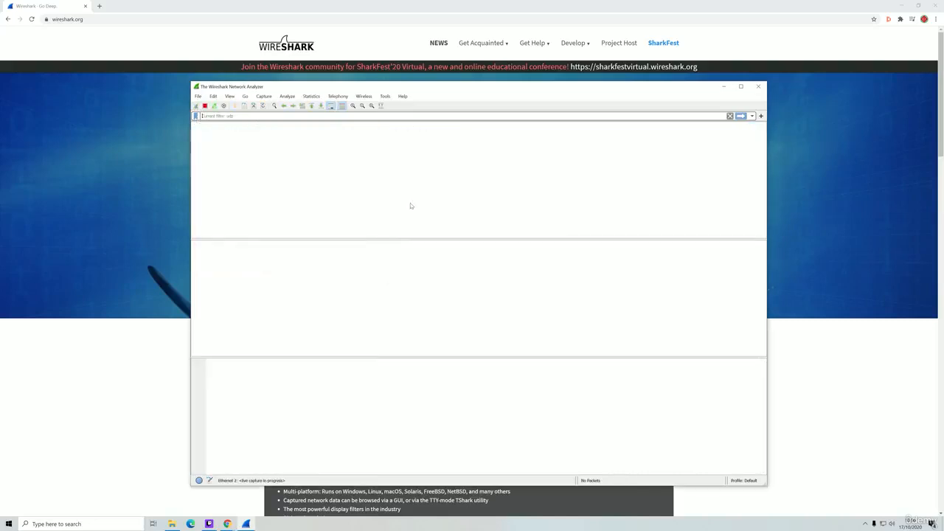
left_click(148, 349)
key("ctrl+shift+n")
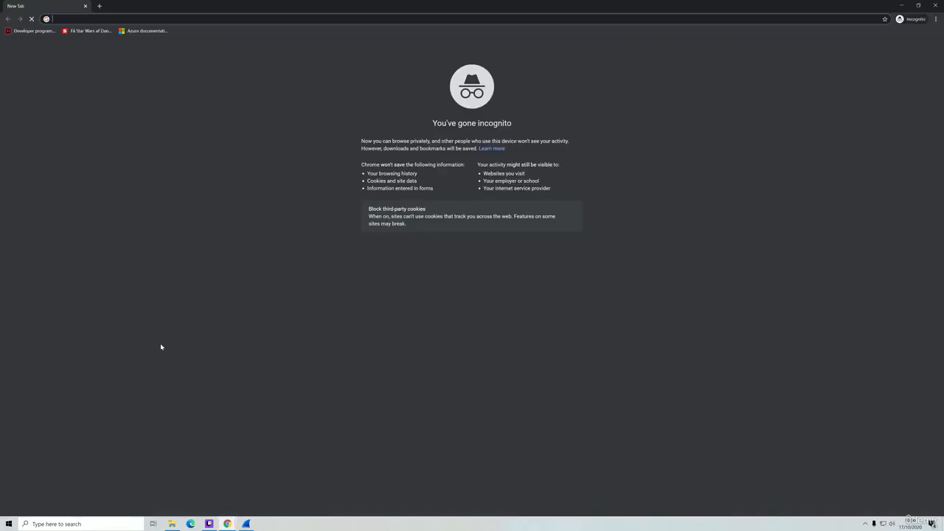
type("you")
key("Return")
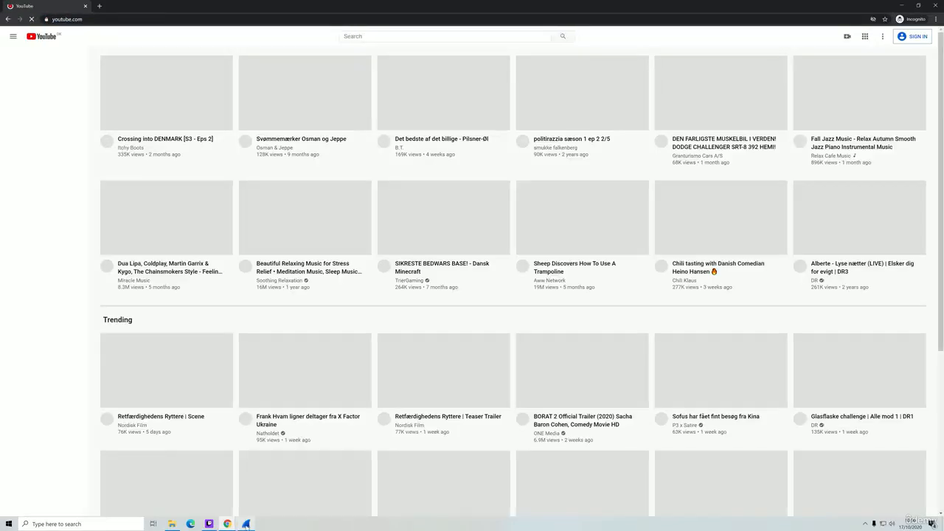
- Stop the capture and apply a 'contains youtube' display filter
left_click(245, 524)
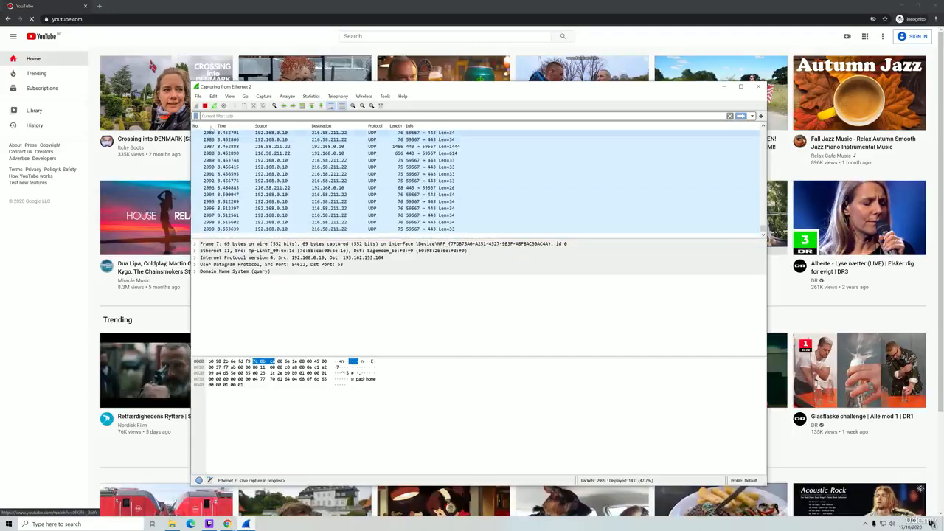
left_click(205, 106)
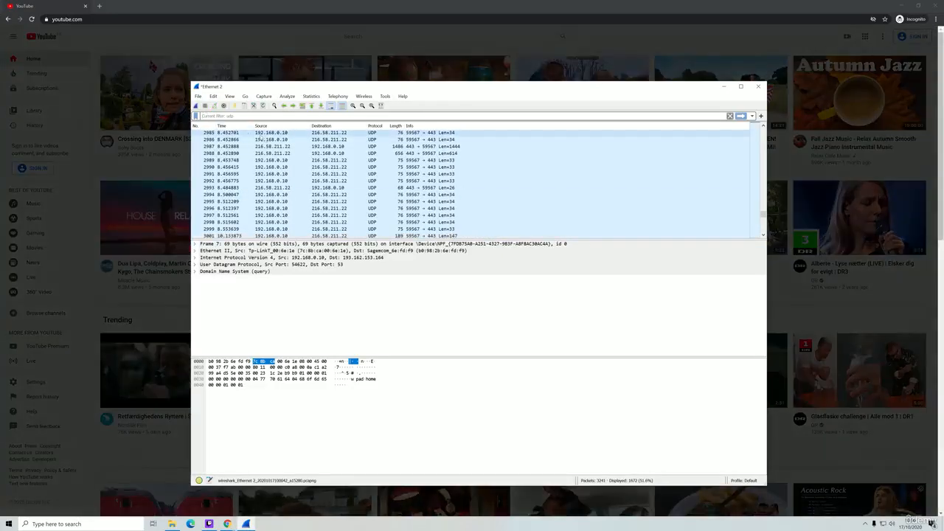
left_click(203, 115)
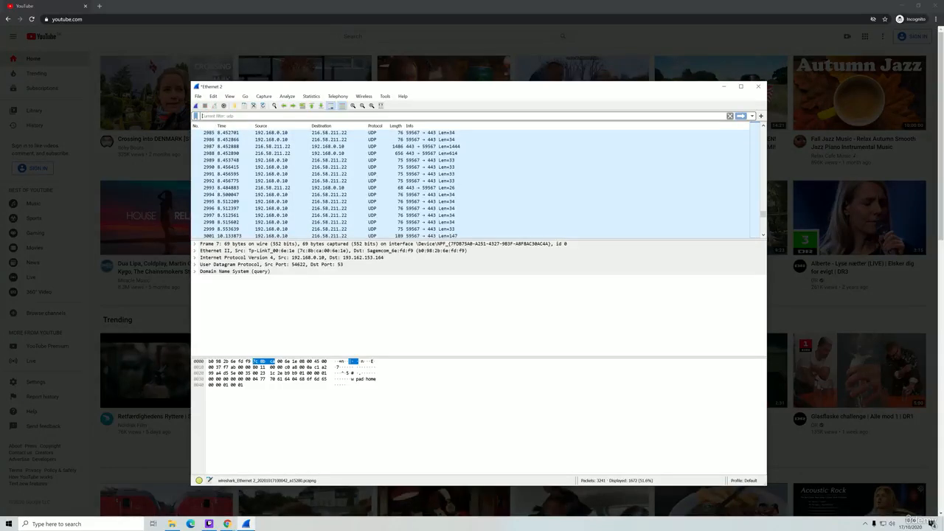
type("tls cont")
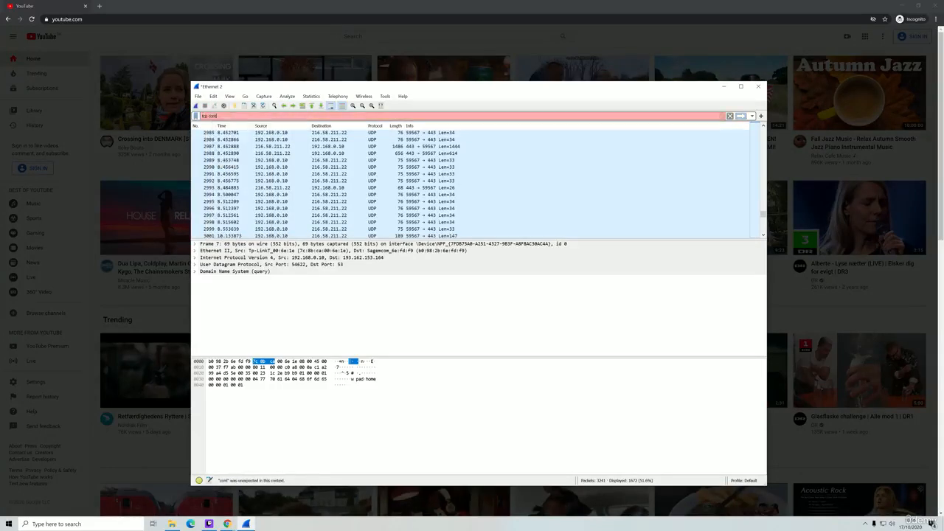
type("ains youtube")
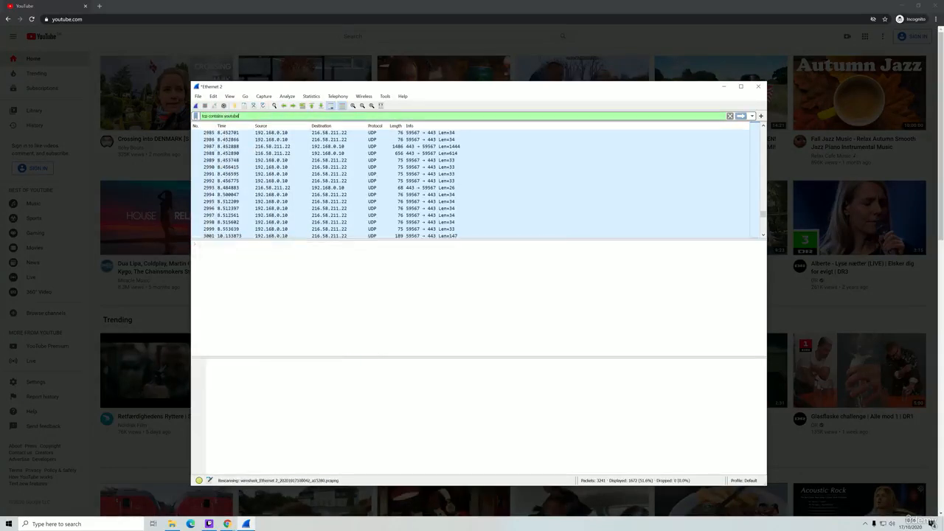
key("Return")
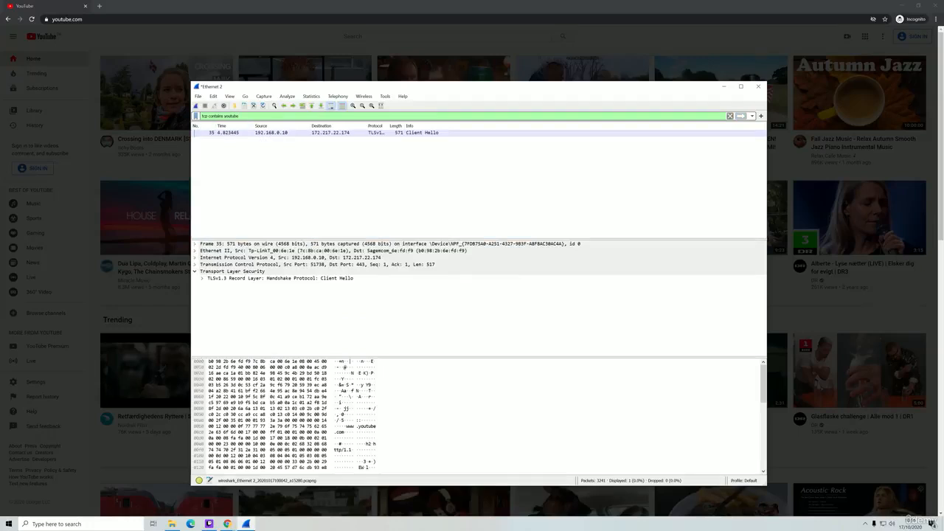
- Select packet 35, the TLS Client Hello to 172.217.22.174
key("ctrl+shift+Left")
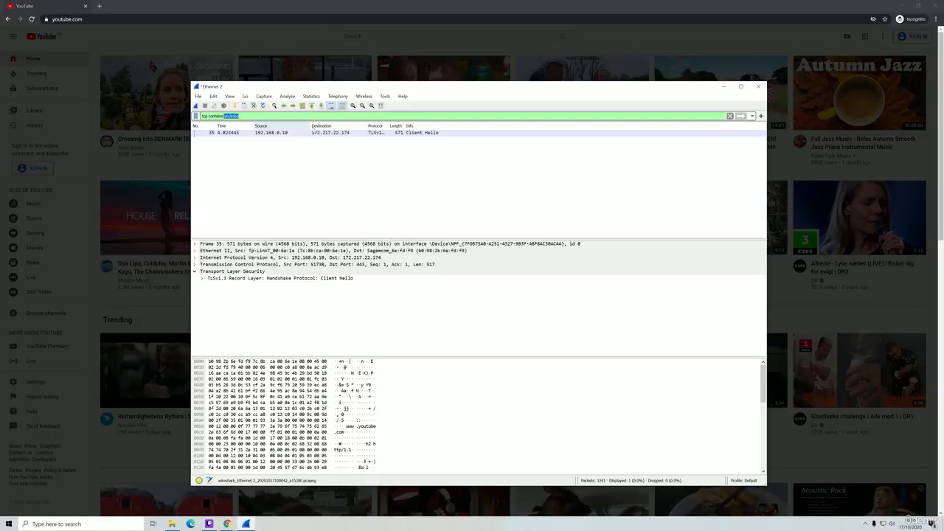
left_click(315, 133)
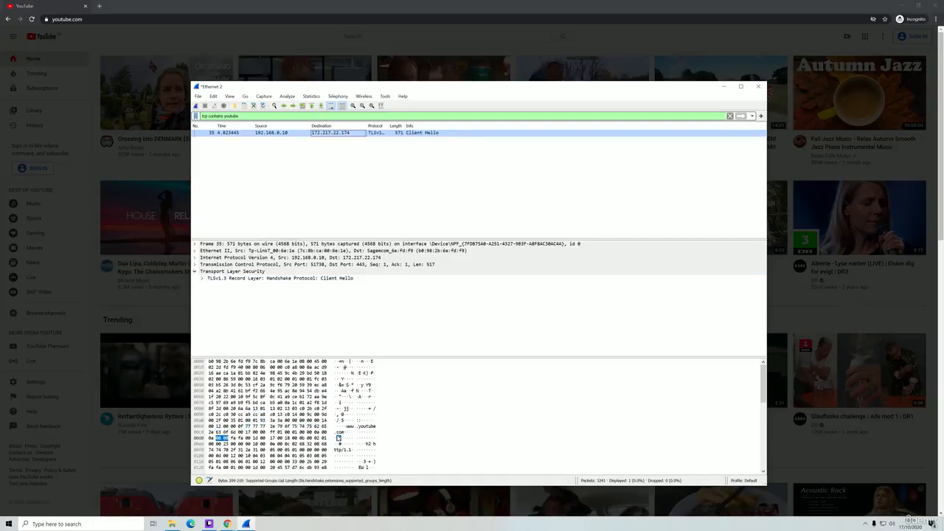
key("alt")
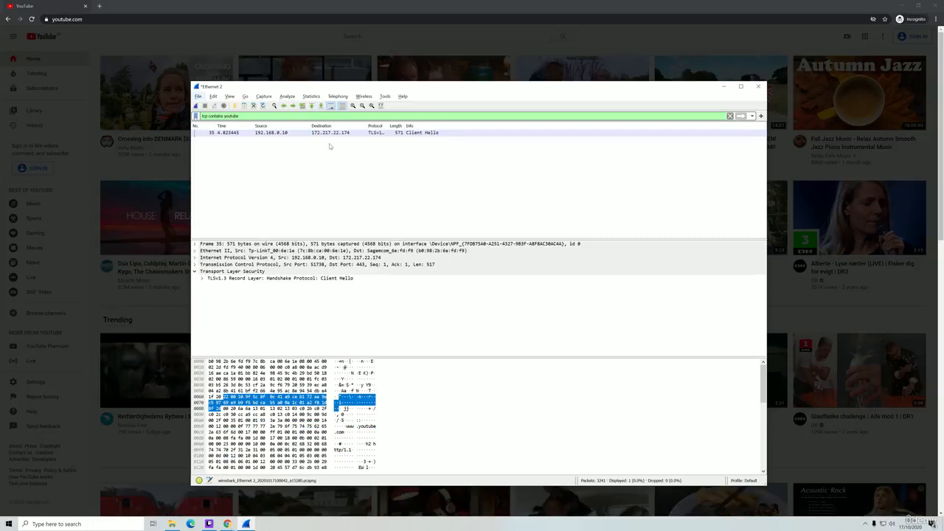
- Replace the filter with ip.addr ==172.217.22.174 and scroll the 1126 matching packets
triple_click(223, 116)
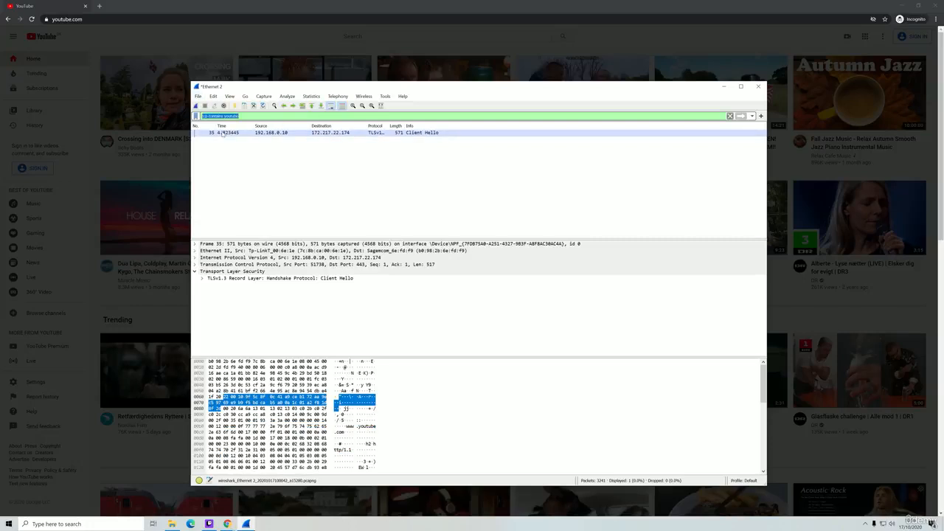
type("ip.adrr")
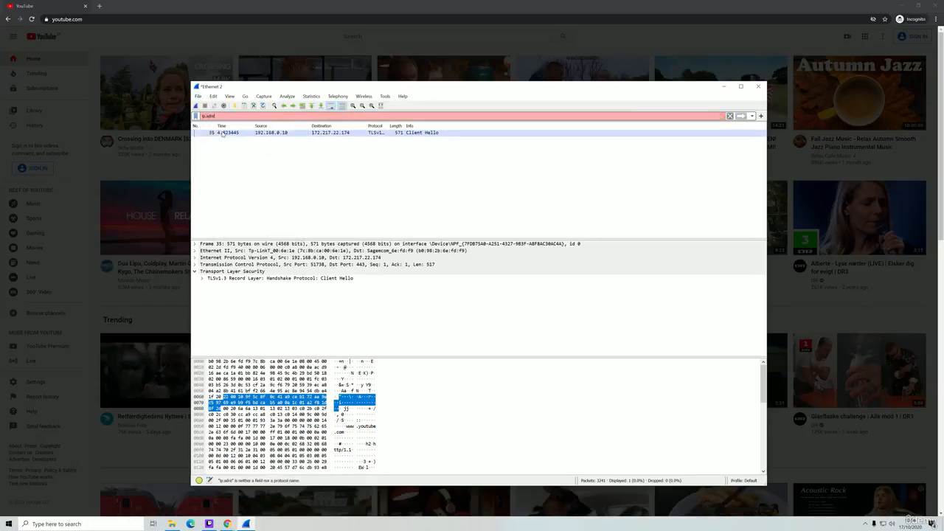
key("BackSpace")
key("BackSpace")
type("dr ==172.217.22.174")
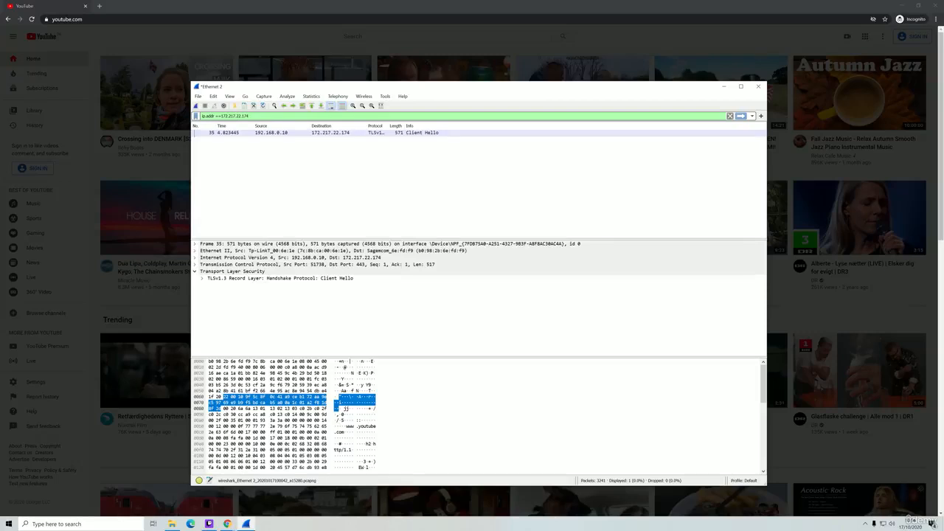
key("Return")
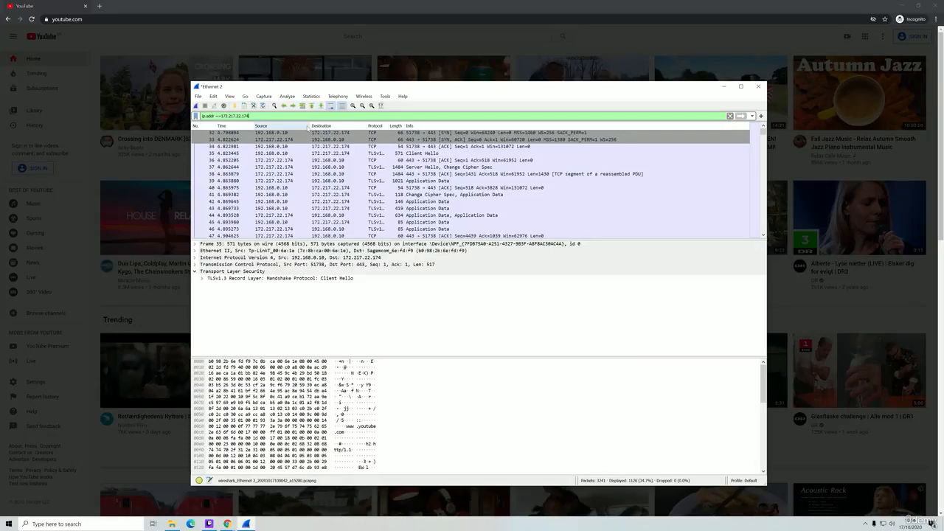
scroll(295, 170, "down", 2)
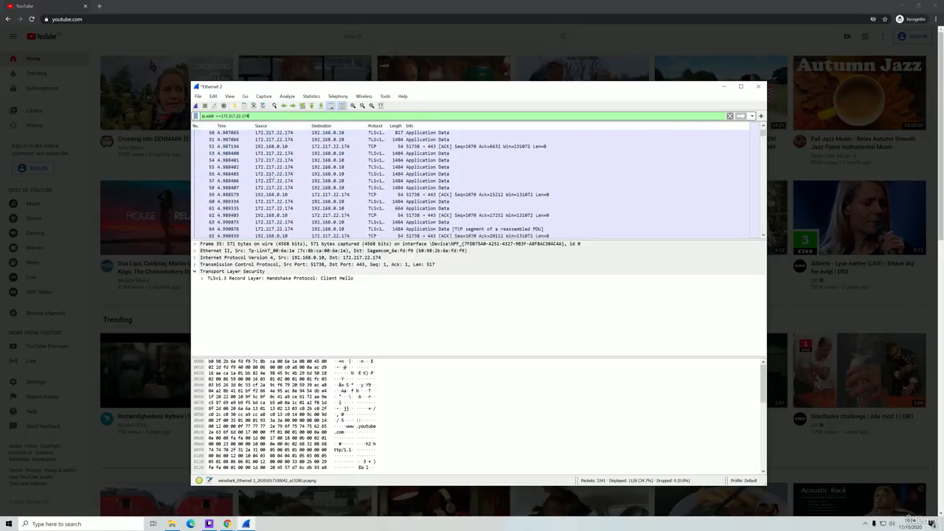
scroll(281, 189, "up", 2)
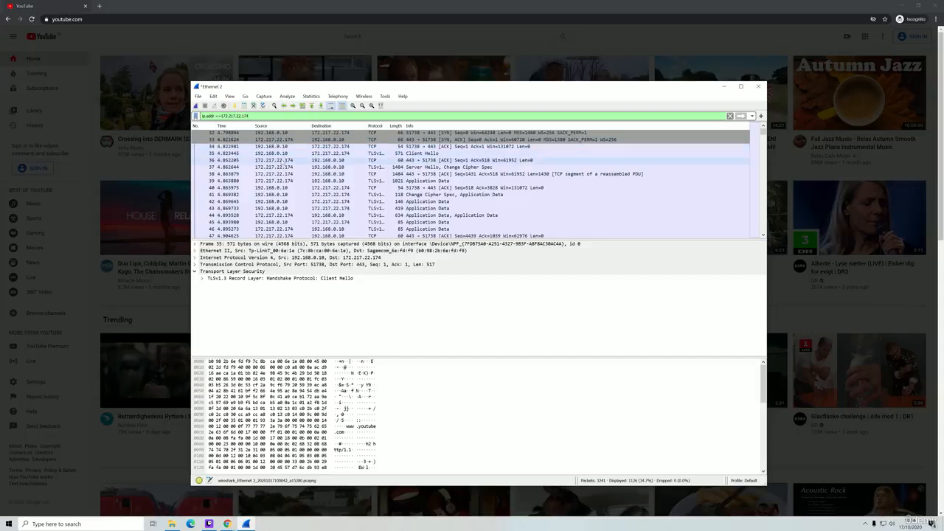
- Inspect packet 36, a 60-byte TCP ACK from 172.217.22.174 port 443
left_click(281, 161)
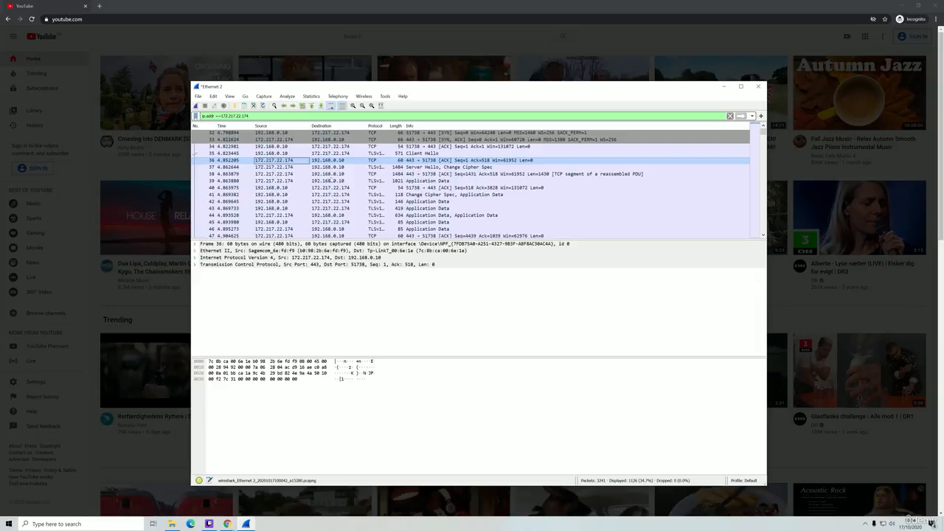
scroll(336, 183, "down", 8)
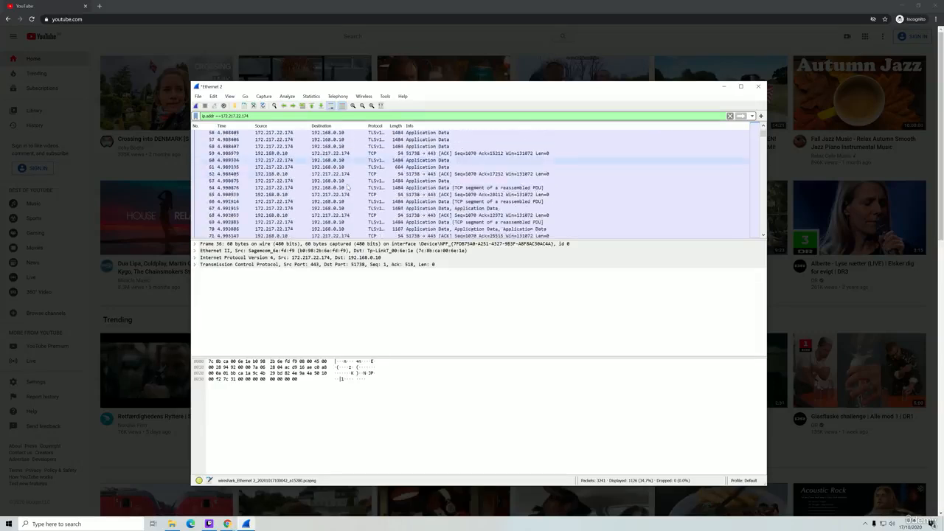
scroll(347, 189, "down", 4)
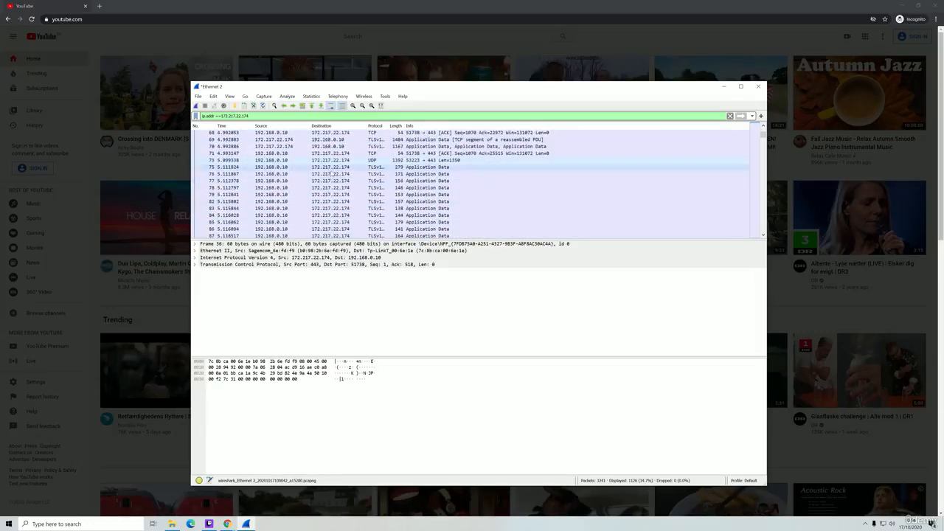
scroll(332, 174, "up", 7)
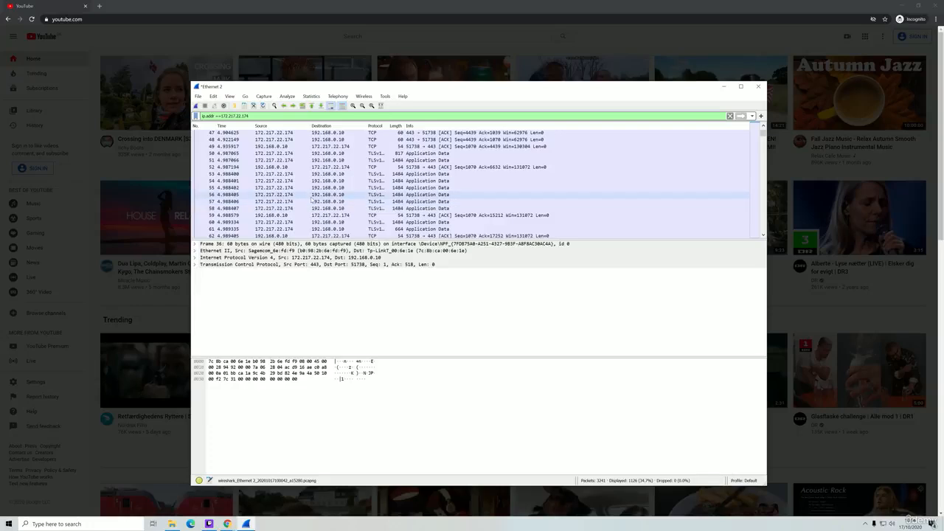
- Inspect packet 56's encrypted application data bytes and its Frame fields
left_click(311, 195)
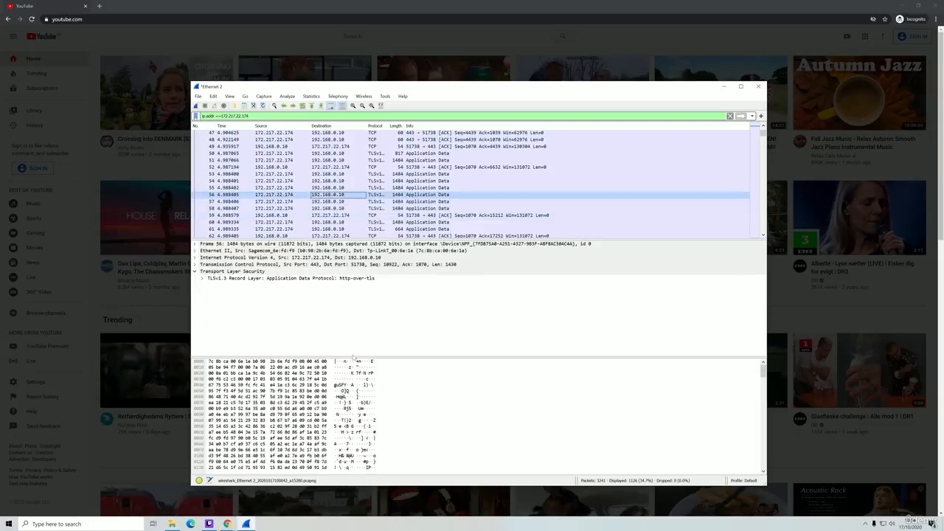
left_click(362, 409)
scroll(362, 409, "down", 15)
scroll(362, 409, "up", 8)
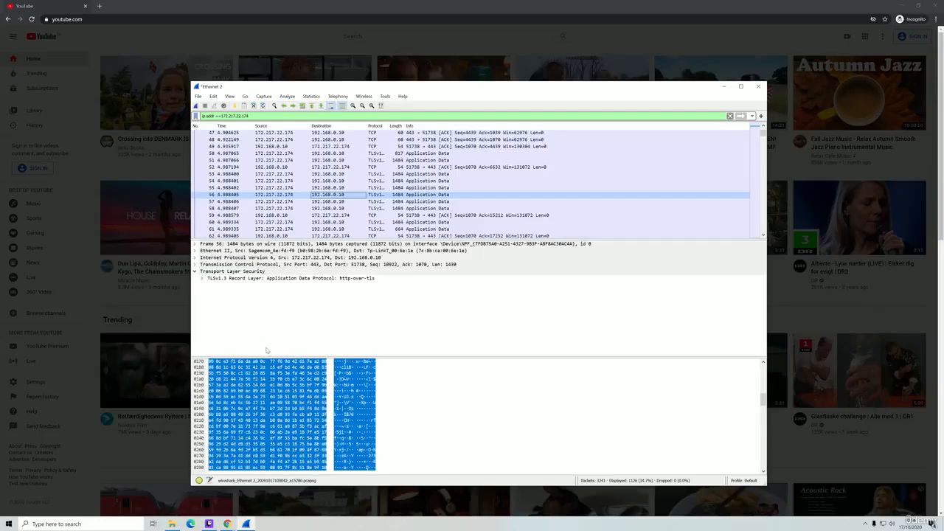
left_click(195, 243)
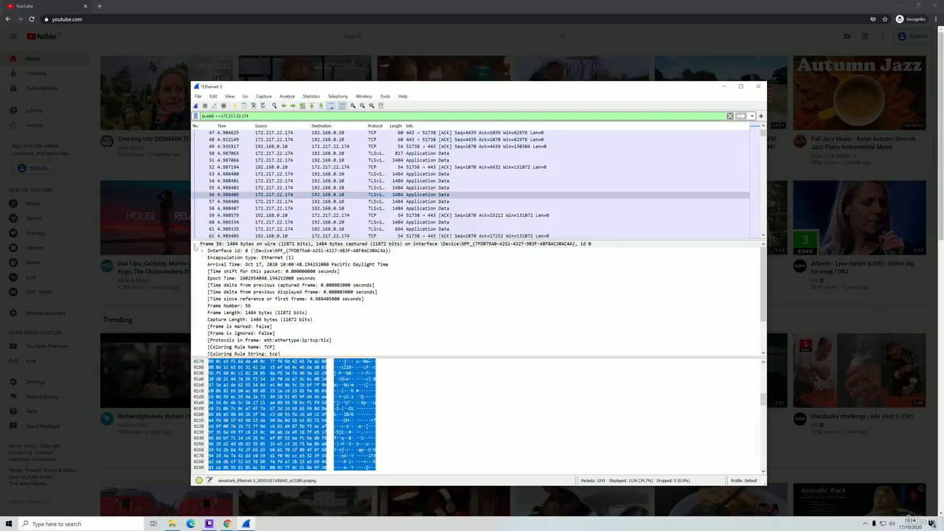
scroll(220, 293, "down", 2)
scroll(219, 294, "up", 3)
left_click(196, 243)
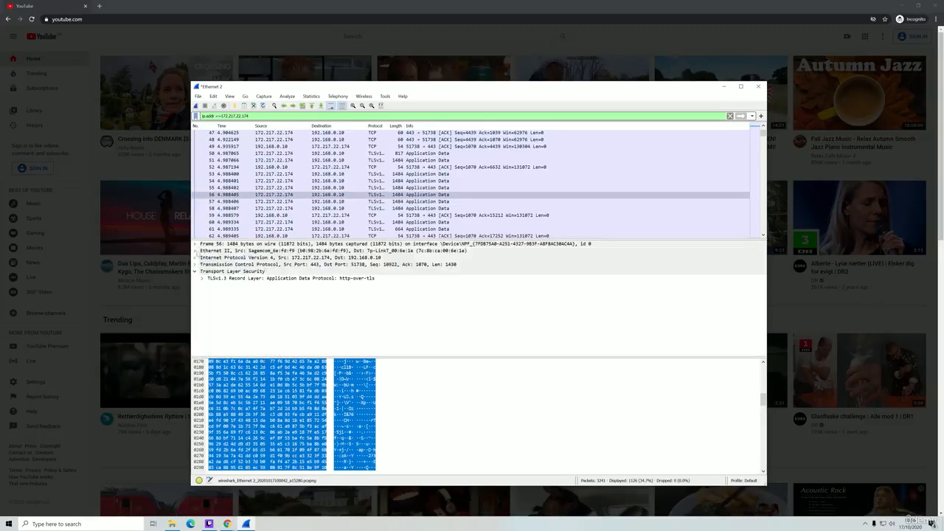
- Expand packet 56's Transmission Control Protocol fields and TCP timestamps
left_click(195, 264)
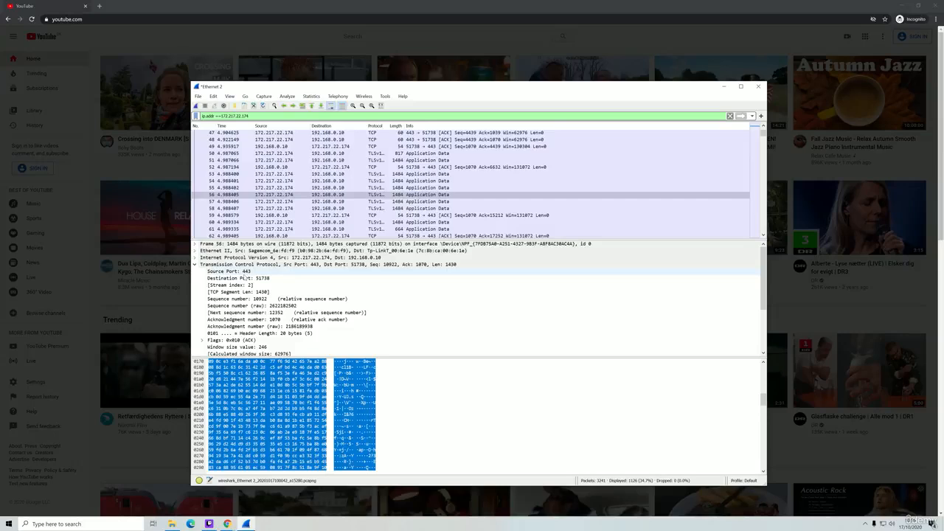
scroll(248, 285, "down", 1)
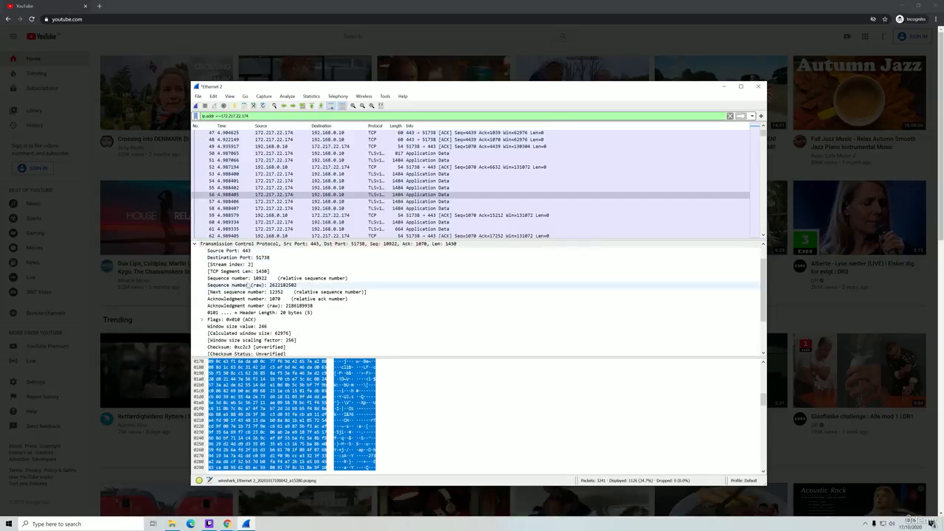
scroll(248, 285, "down", 1)
scroll(248, 278, "down", 1)
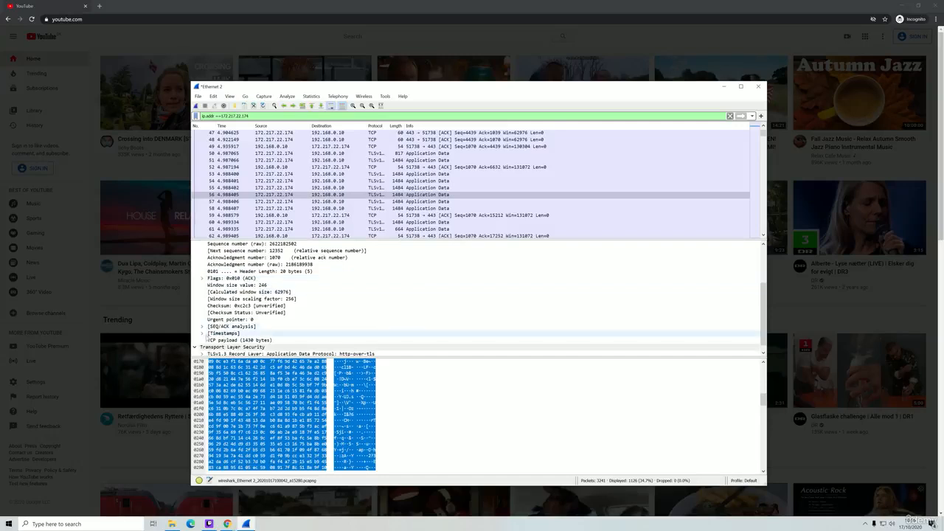
left_click(203, 333)
scroll(210, 329, "down", 1)
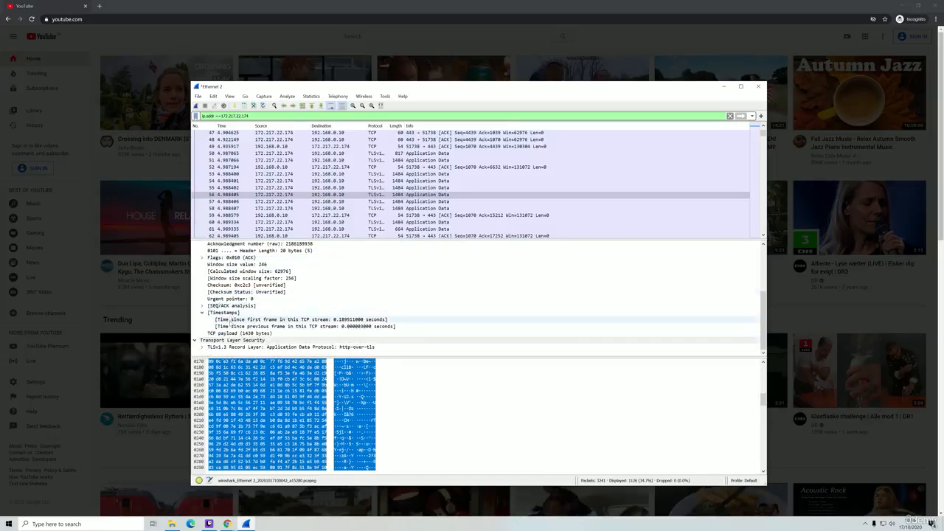
scroll(230, 322, "up", 3)
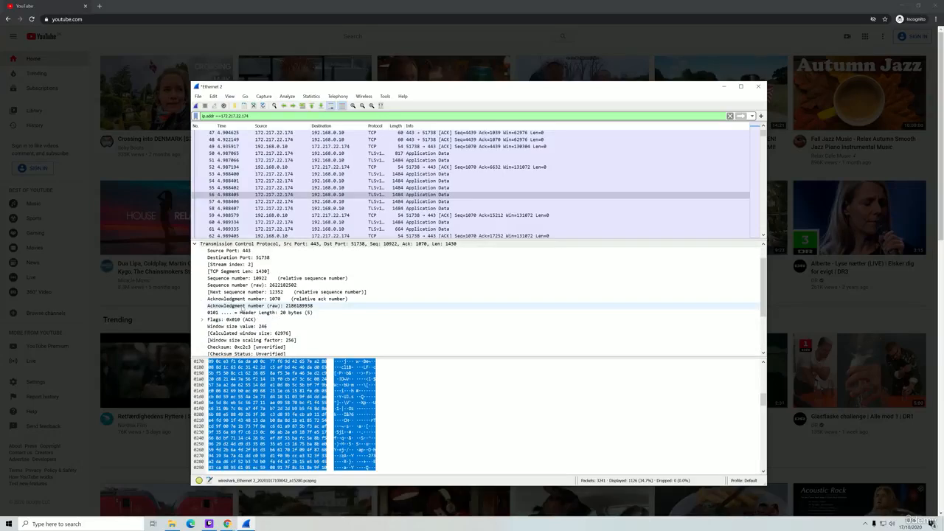
scroll(240, 310, "up", 1)
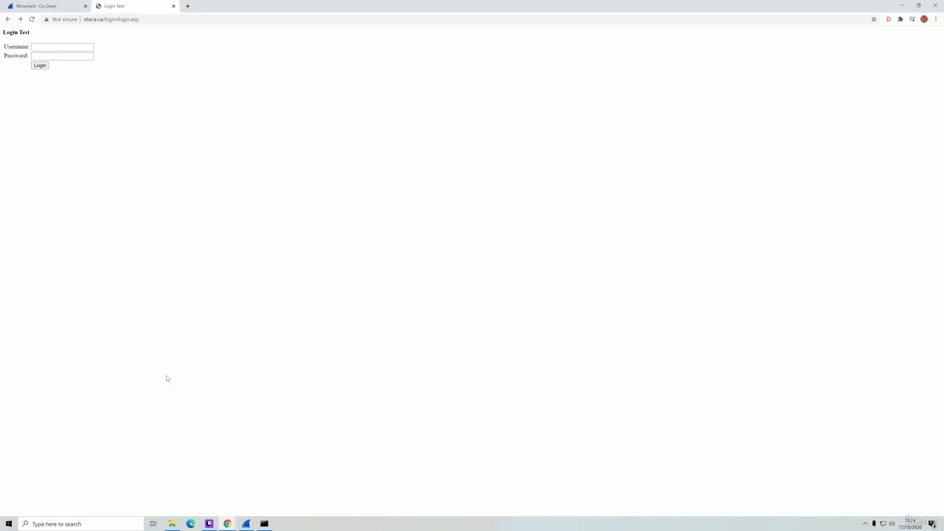
- Start a new Wireshark capture, discarding the previous one
left_click(246, 523)
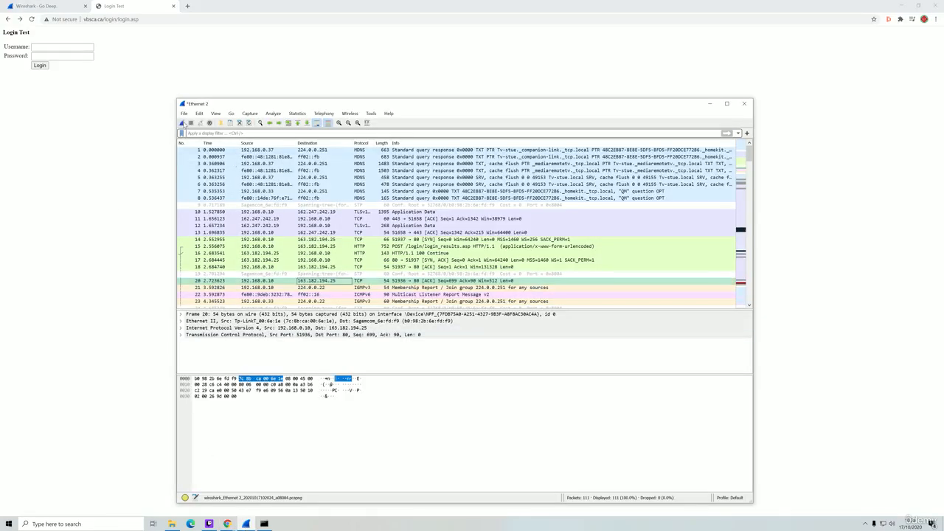
left_click(183, 124)
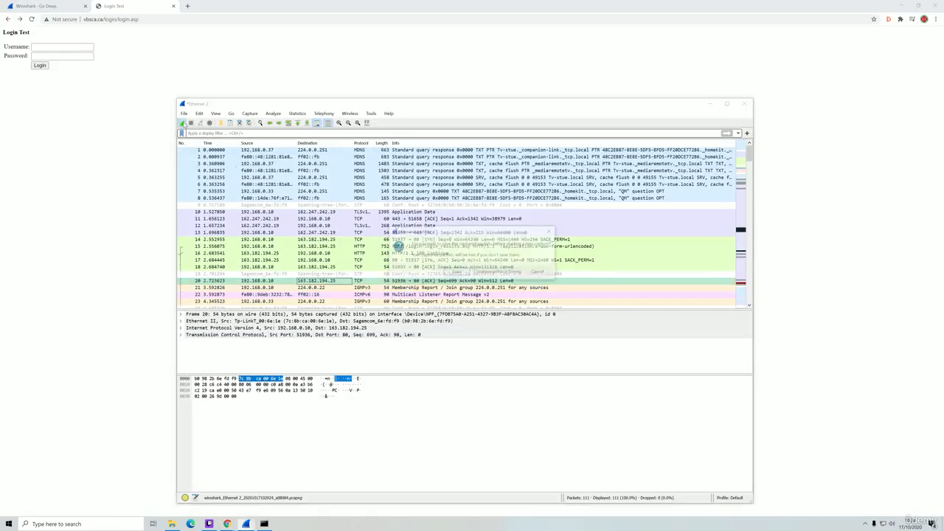
left_click(511, 272)
- Submit a test username and password on the Login Test page, then return to Wireshark
left_click(170, 161)
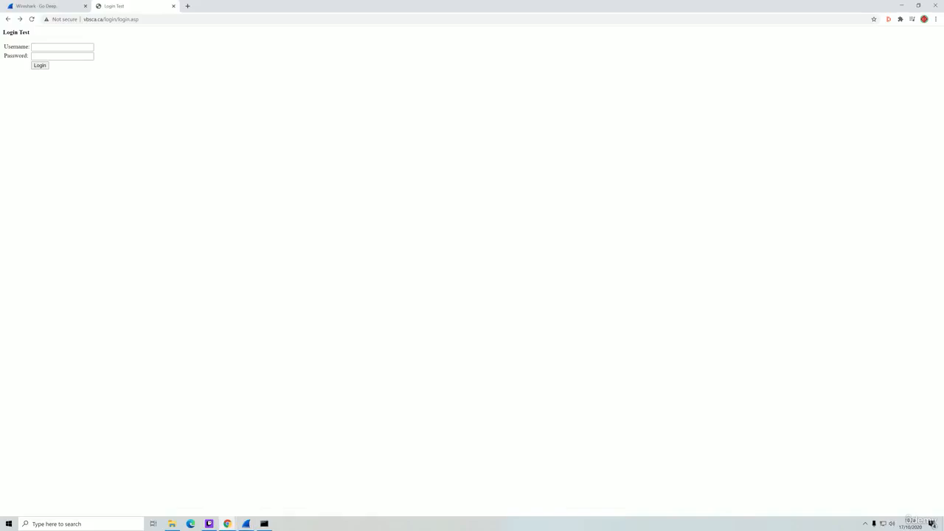
left_click(59, 47)
type("admin123")
key("Tab")
type("••••••••")
left_click(43, 68)
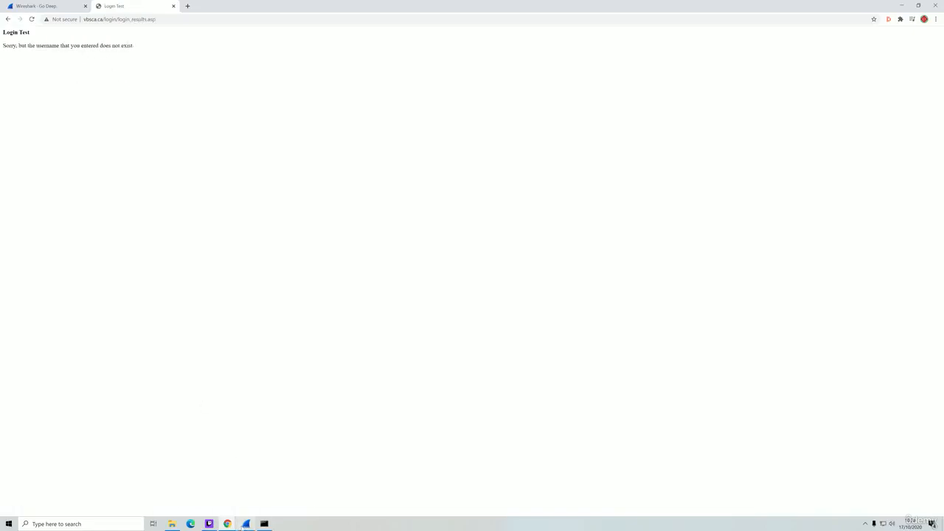
left_click(247, 523)
- Stop the capture and type 'http contains' in the display filter, checking the browser's login form
left_click(191, 122)
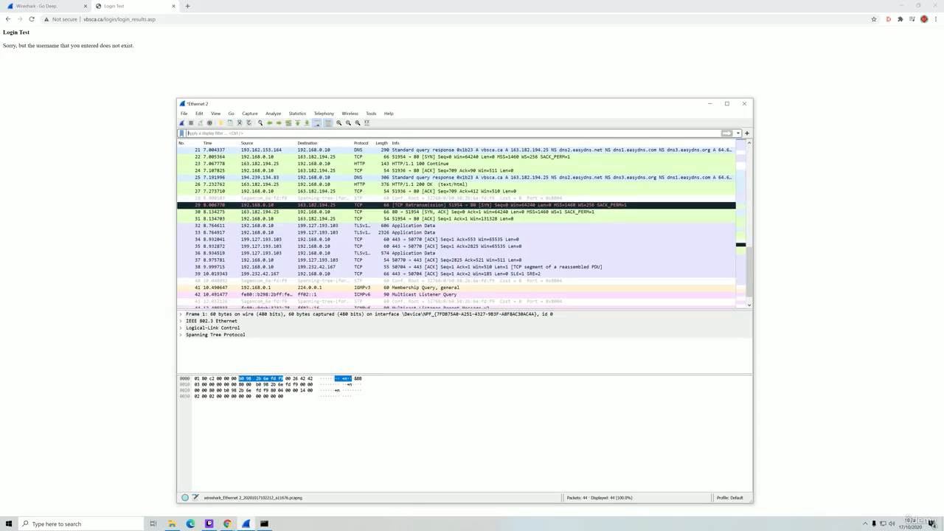
type("http")
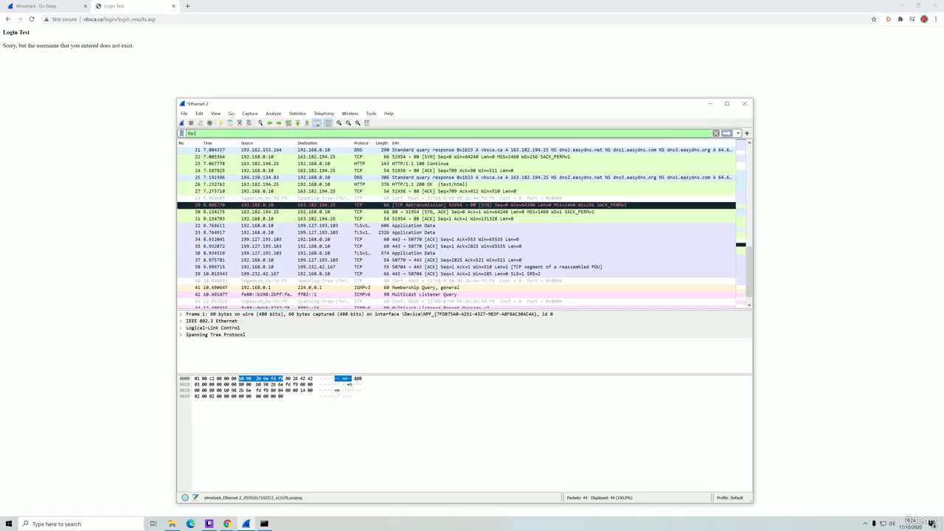
type(" contains")
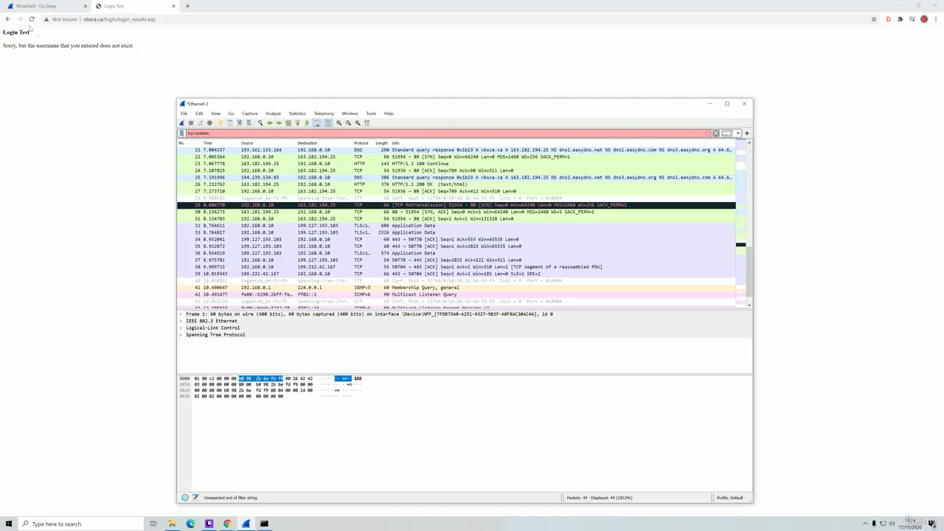
left_click(7, 19)
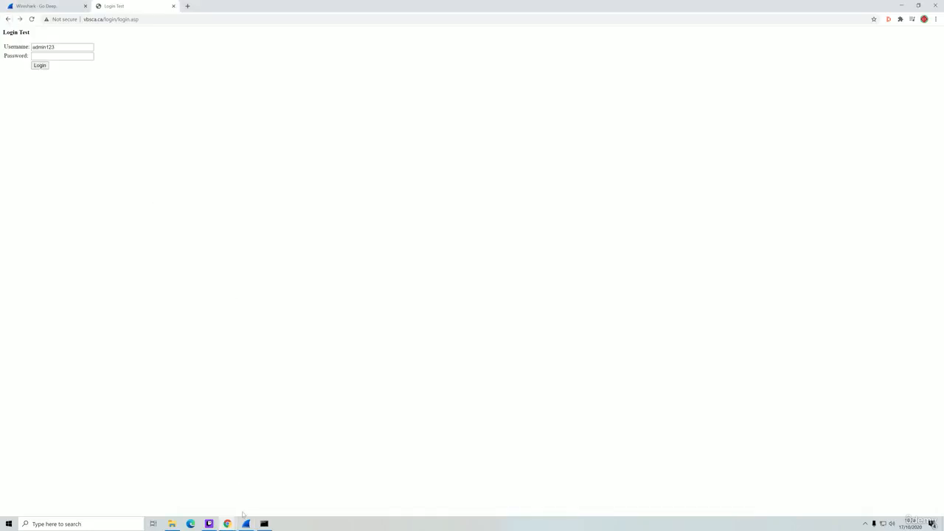
left_click(246, 523)
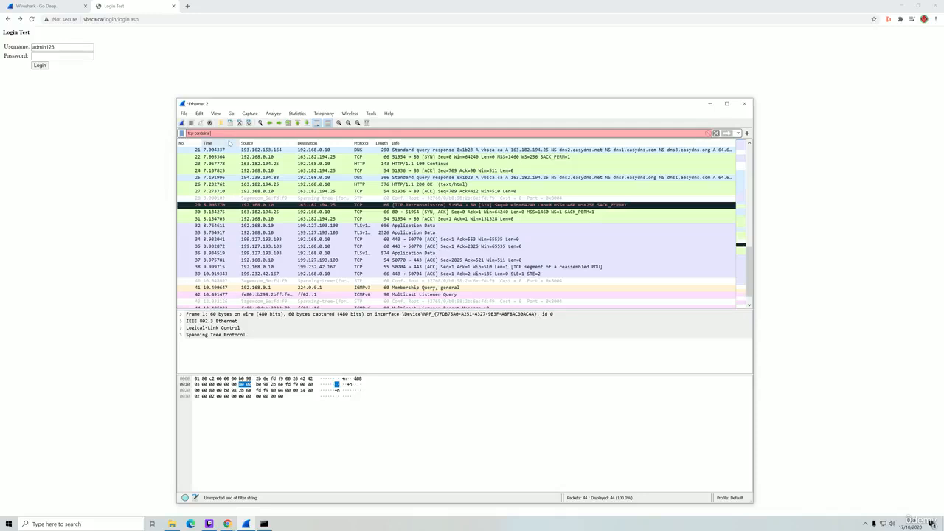
- Apply the 'contains username' filter and inspect packet 26's HTTP 200 OK bytes
type("u")
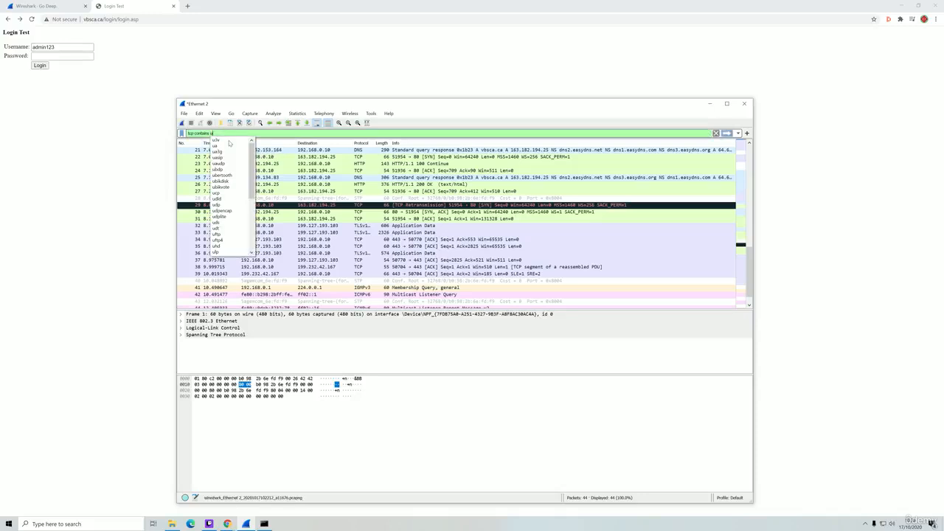
type("sername")
key("Return")
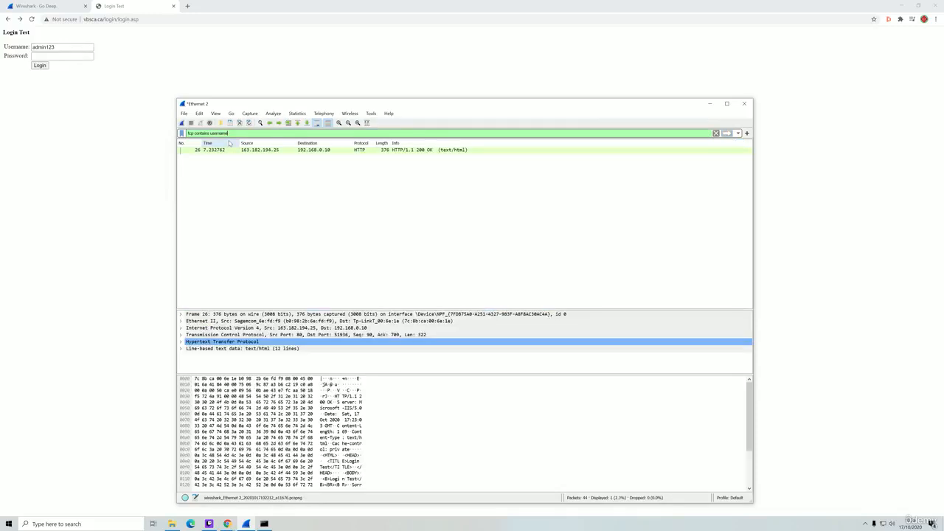
left_click(317, 150)
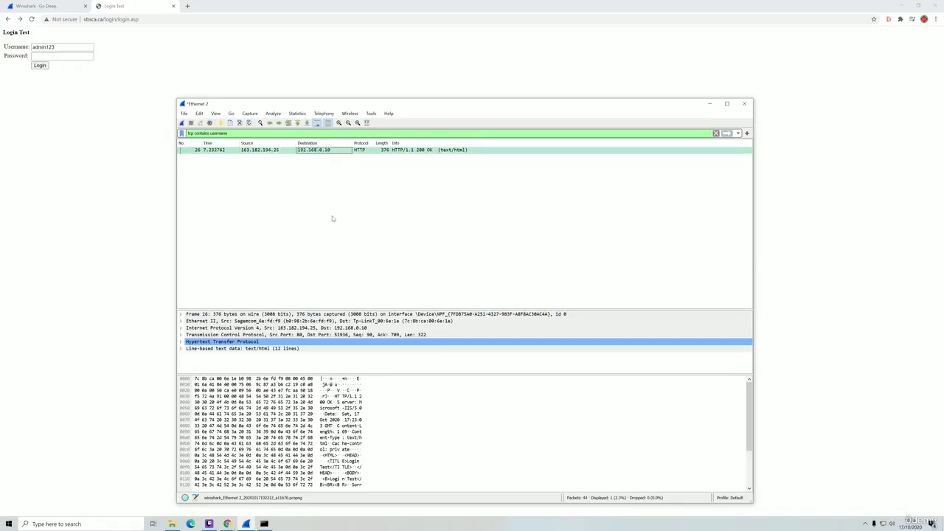
scroll(392, 399, "down", 1)
scroll(392, 405, "down", 1)
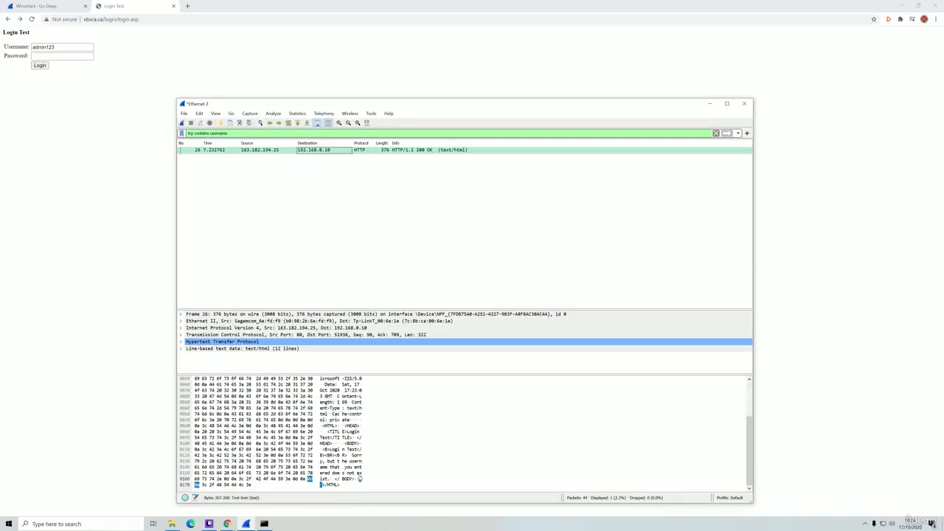
scroll(362, 472, "up", 2)
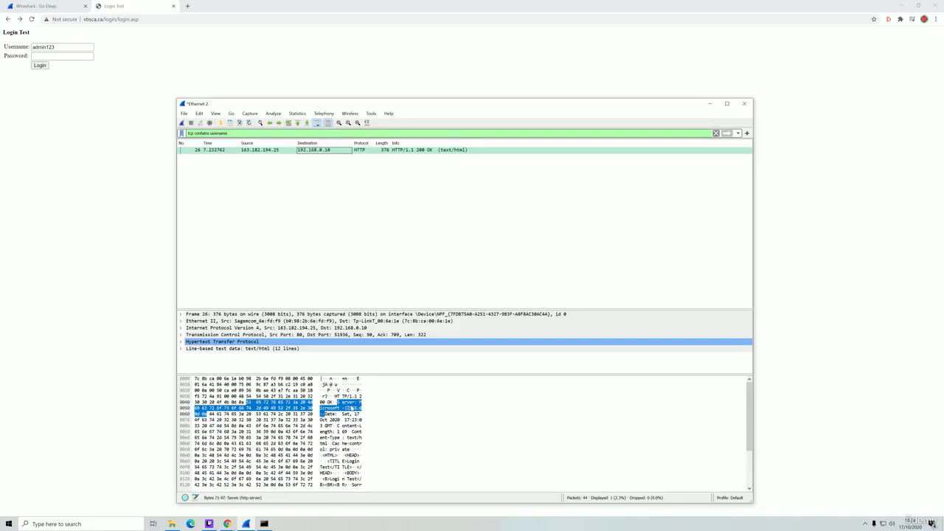
scroll(337, 427, "down", 2)
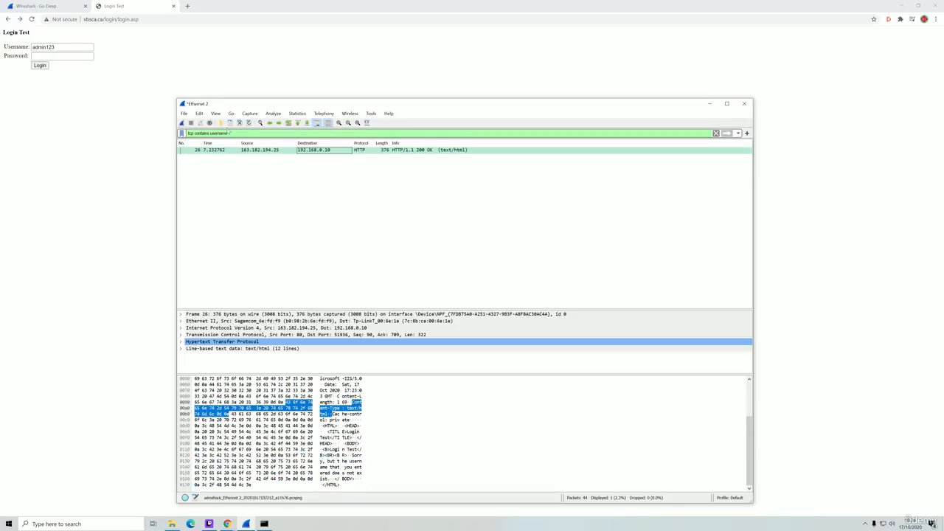
- Erase the word 'username' from the tcp contains filter
left_click_drag(231, 134, 221, 134)
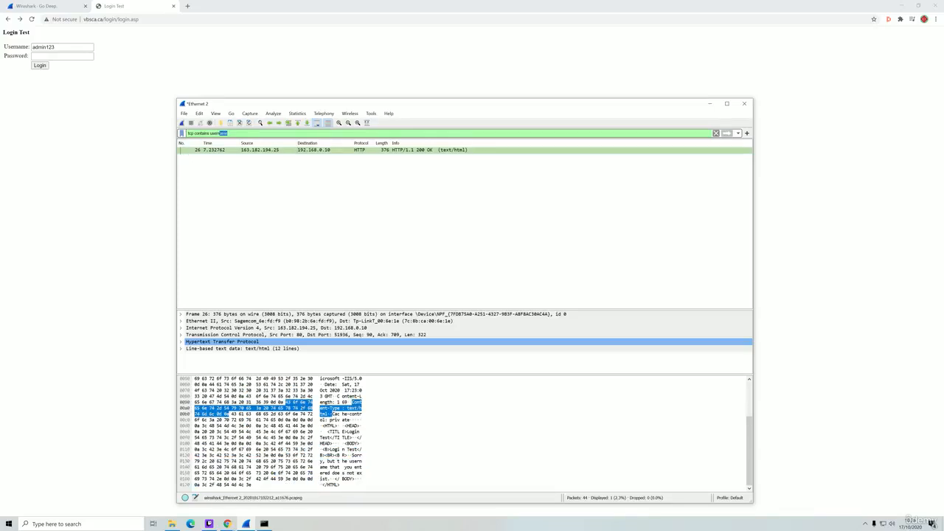
key("BackSpace")
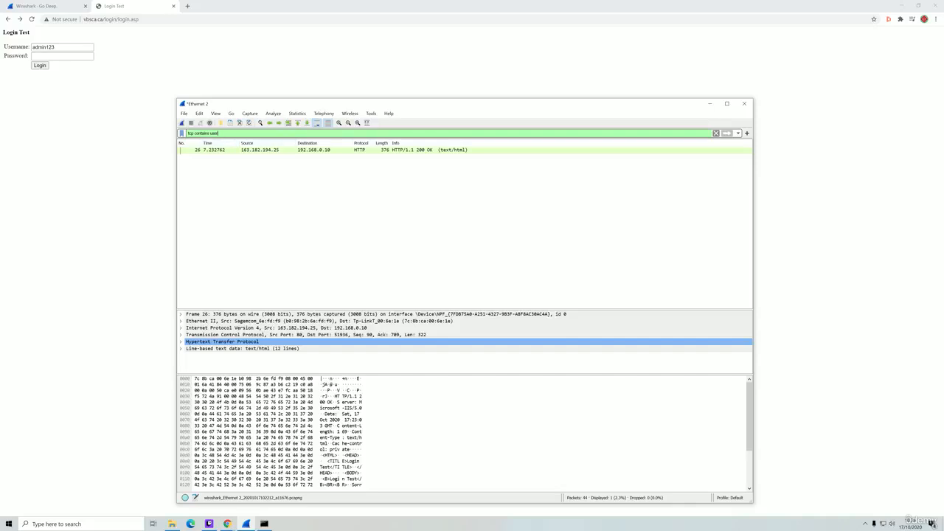
key("BackSpace")
key("BackSpace")
key("BackSpace")
key("BackSpace")
- Filter on the submitted test username and open frame 19, the login POST request
type("admin123")
key("Return")
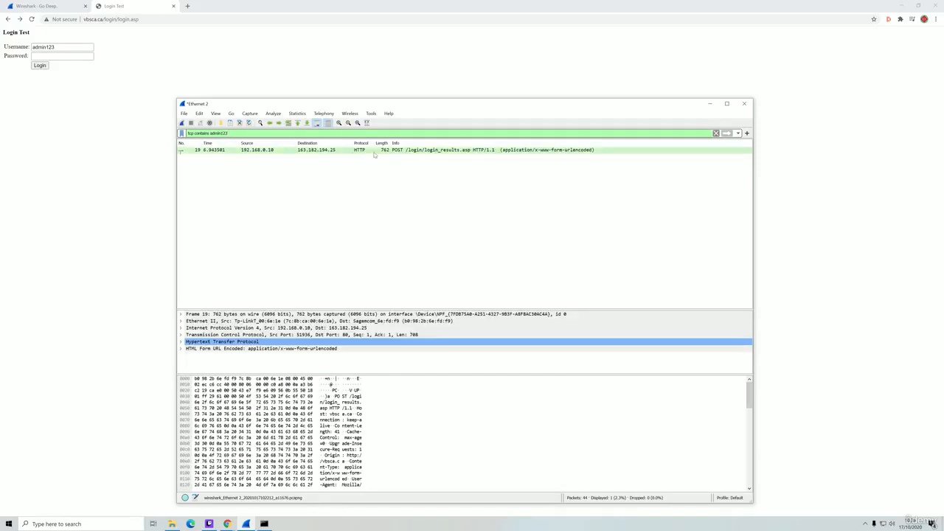
left_click(428, 151)
scroll(344, 426, "down", 2)
left_click(343, 426)
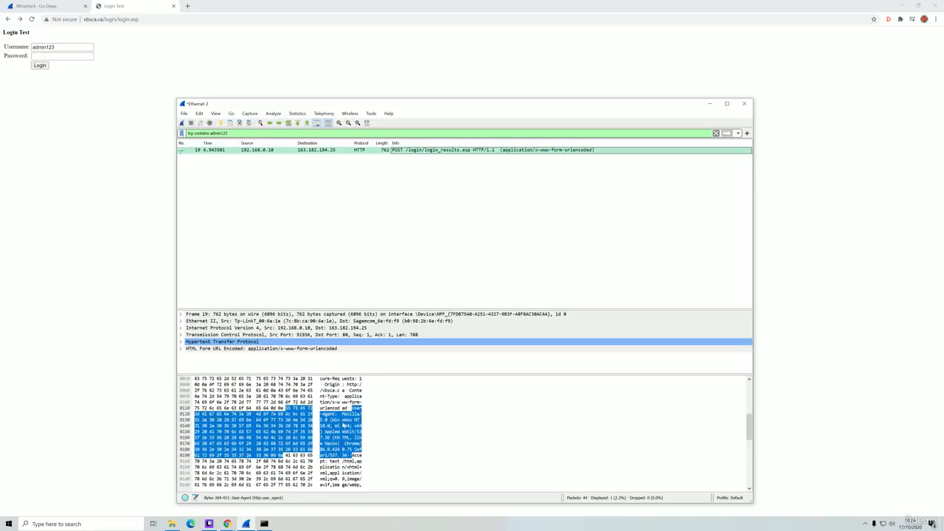
scroll(341, 408, "down", 5)
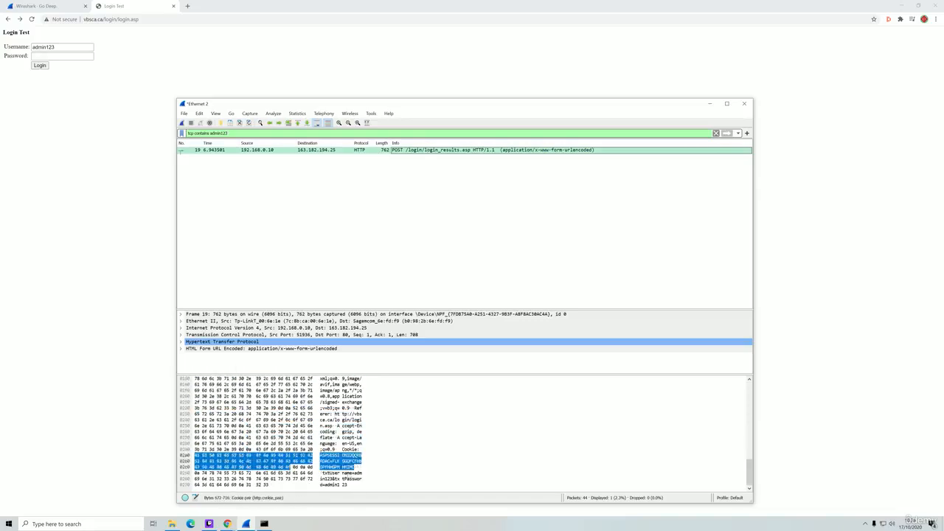
- Highlight the plaintext txtUsername and txtPassword bytes in the hex pane, then select the filter text
left_click(351, 480)
left_click(357, 473)
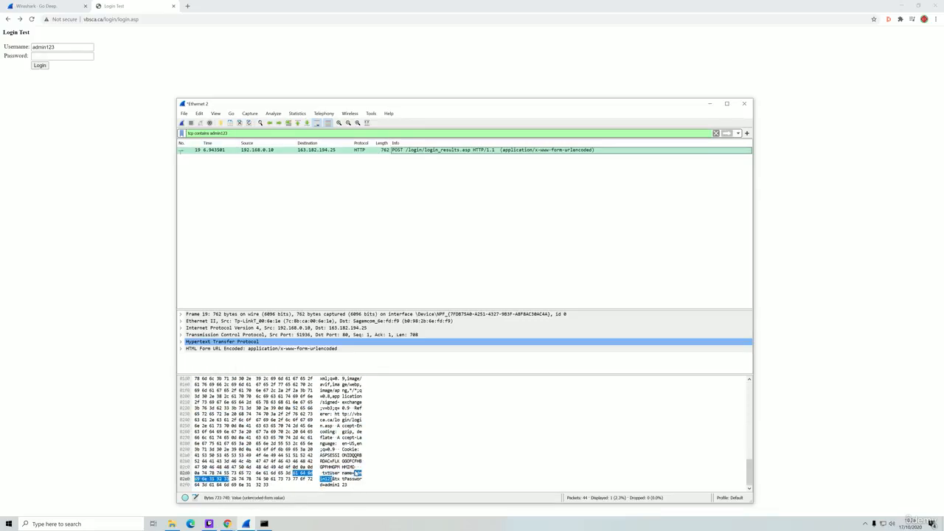
left_click(353, 474)
left_click(348, 474)
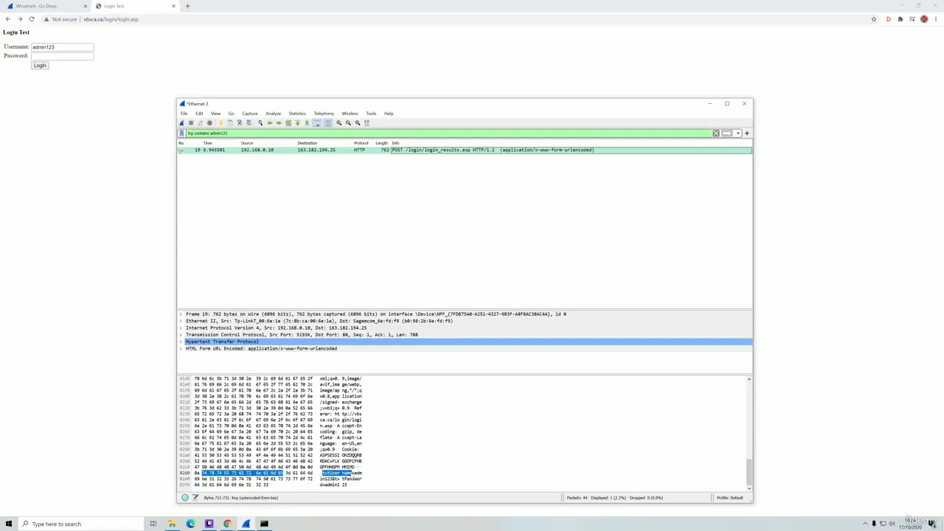
left_click(357, 474)
left_click(351, 474)
left_click(354, 476)
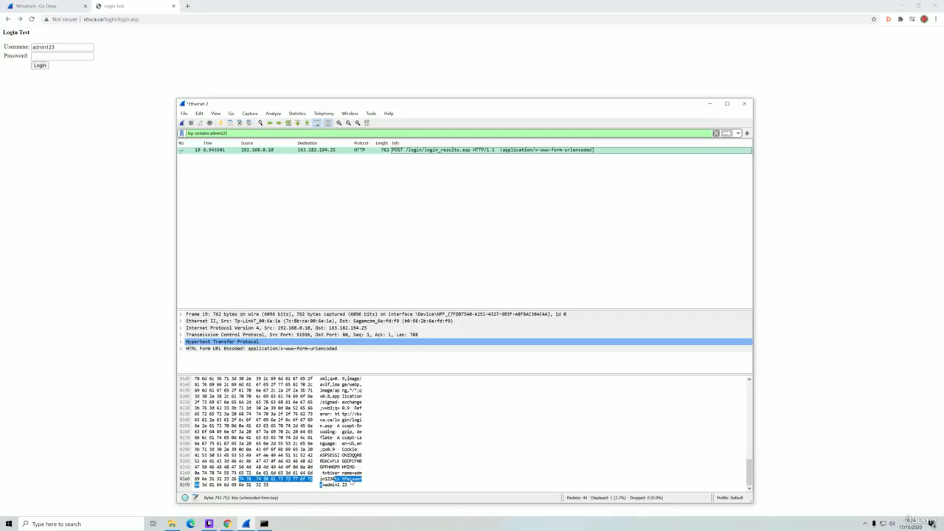
left_click(336, 486)
left_click(341, 473)
left_click(357, 474)
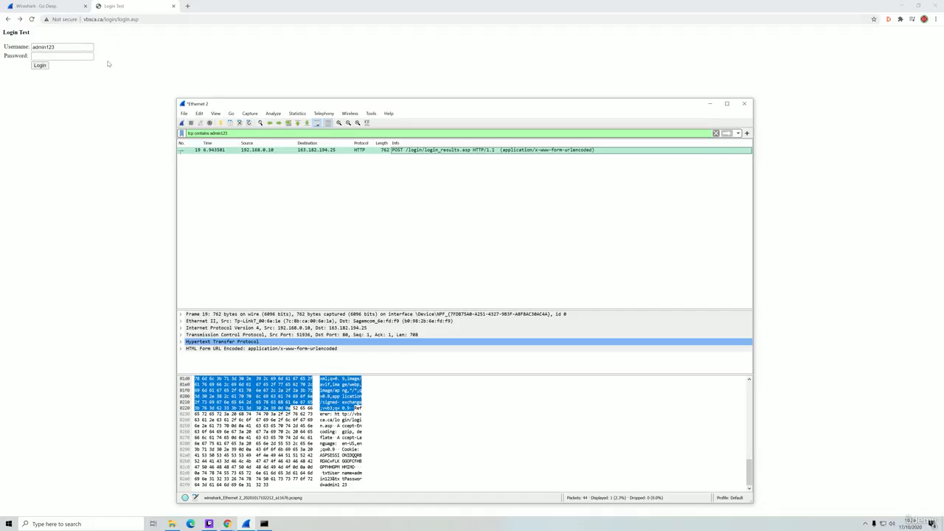
left_click(240, 134)
key("ctrl+a")
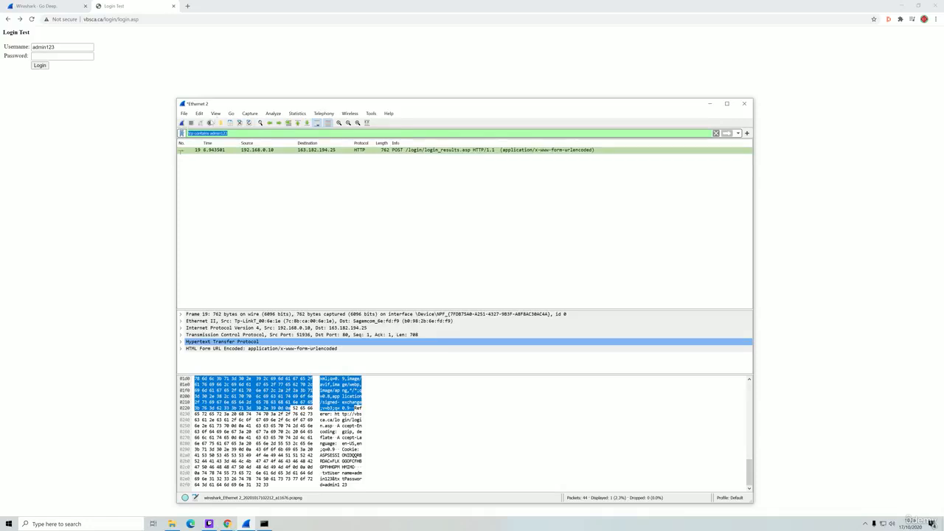
- Look through the Statistics and View menus without choosing anything
left_click(296, 113)
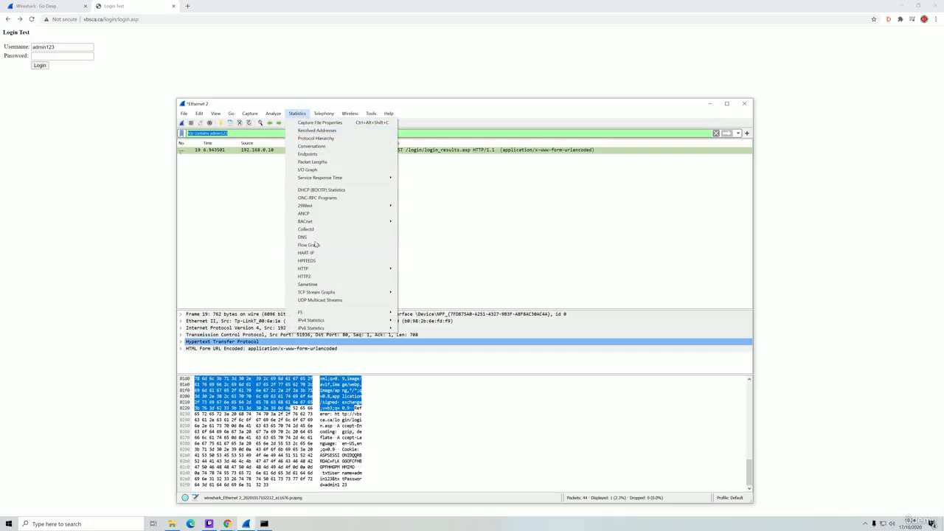
mouse_move(222, 115)
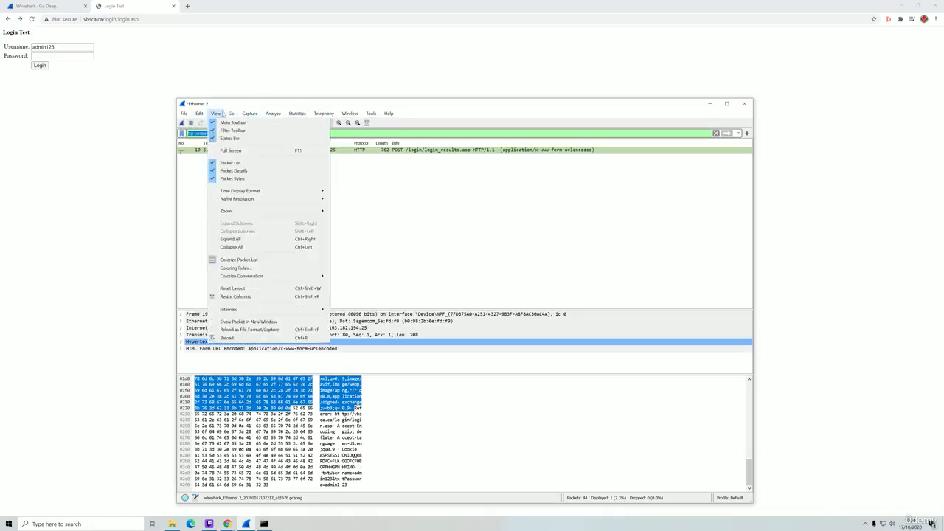
left_click(404, 194)
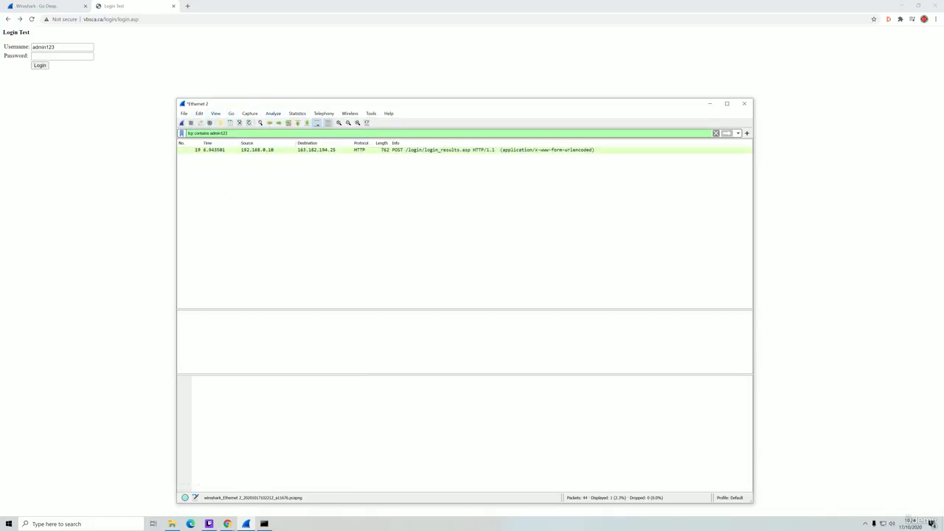
- Delete the display filter text and apply the empty filter to show all 44 packets
triple_click(228, 133)
key("BackSpace")
key("Return")
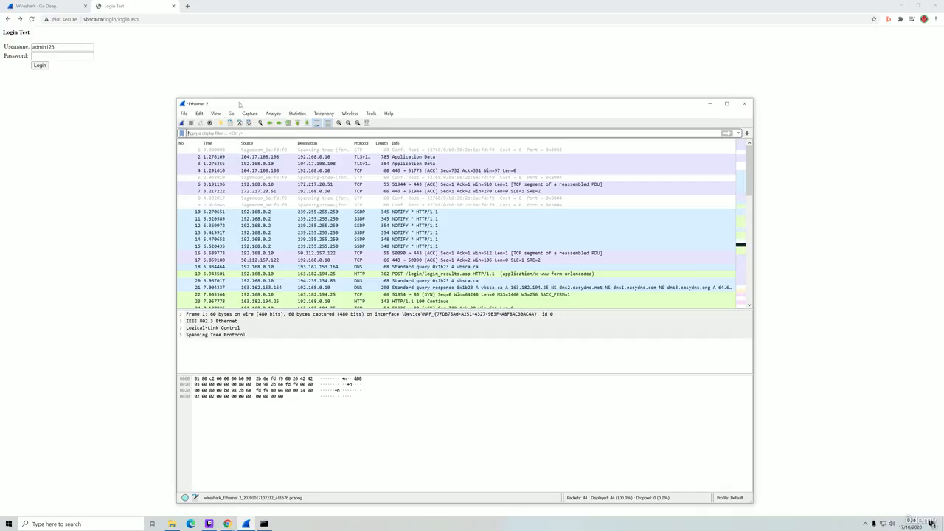
- Move the Wireshark window slightly up and to the left
left_click_drag(242, 104, 236, 88)
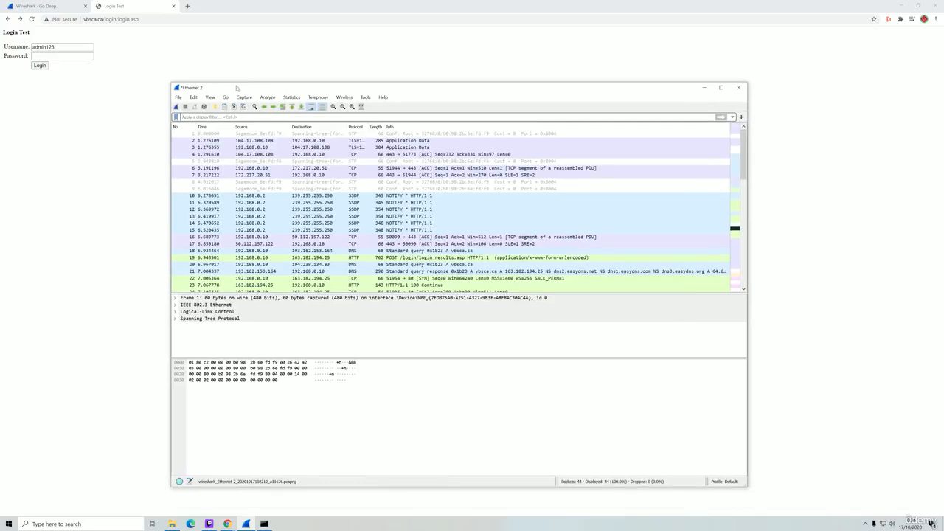